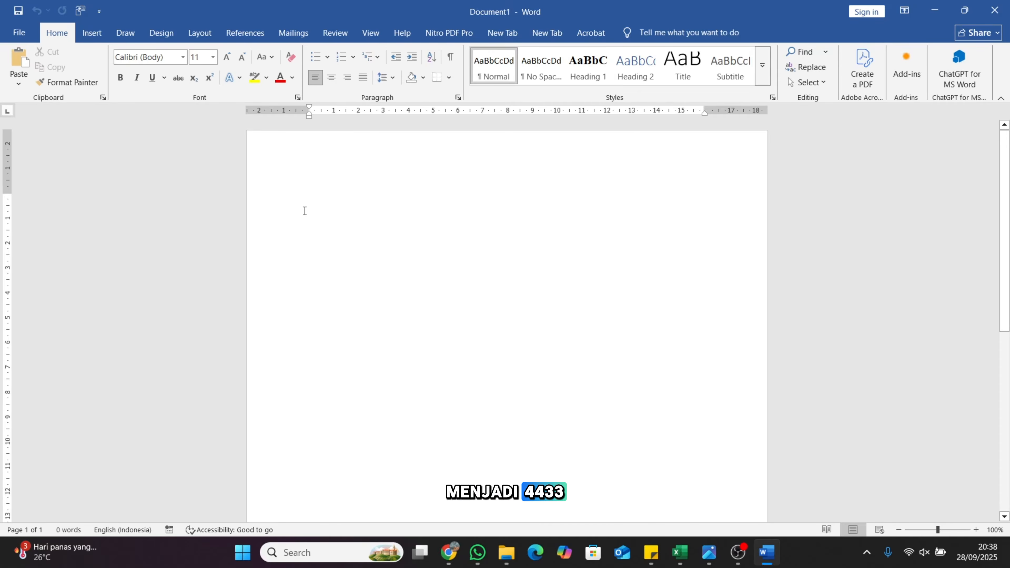
# Apply the custom 4 cm top/left and 3 cm bottom/right margins and confirm A4 paper
pyautogui.click(209, 33)
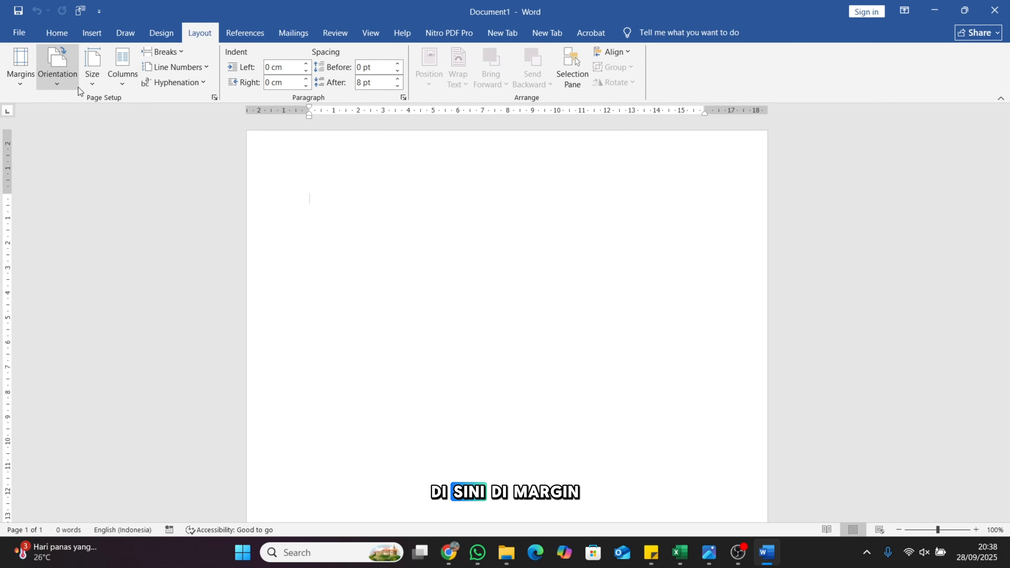
pyautogui.click(26, 89)
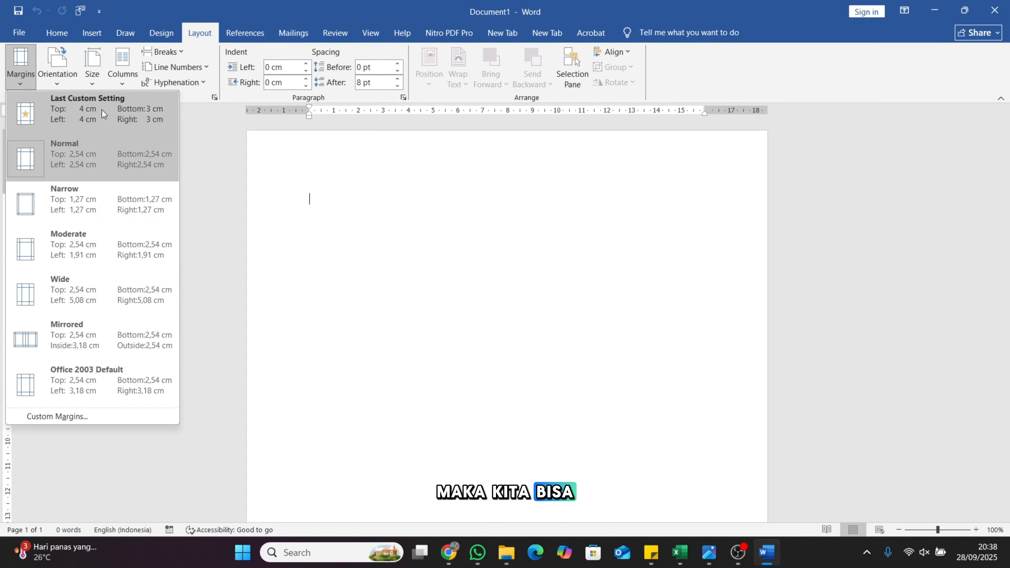
pyautogui.click(115, 112)
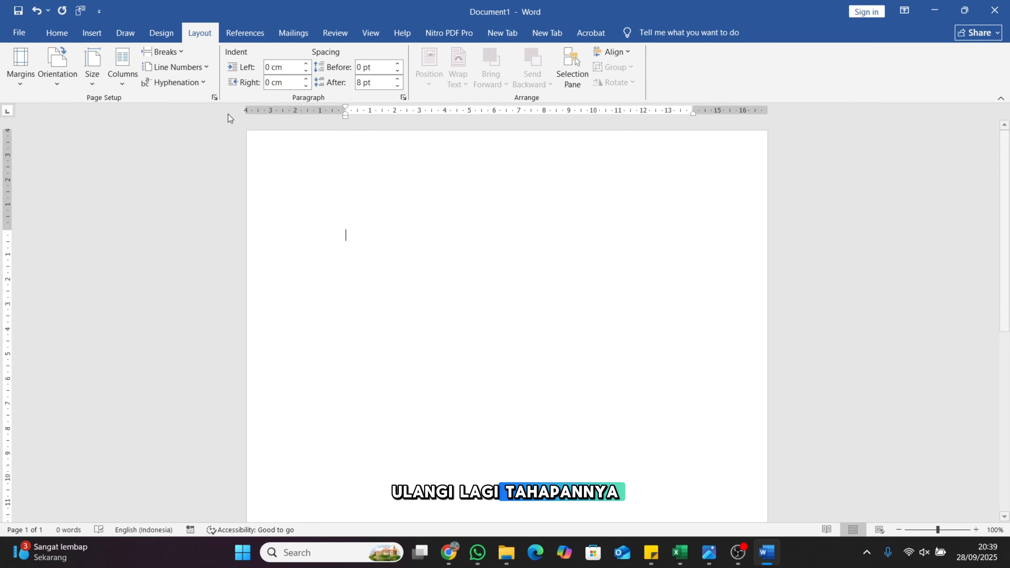
pyautogui.click(215, 98)
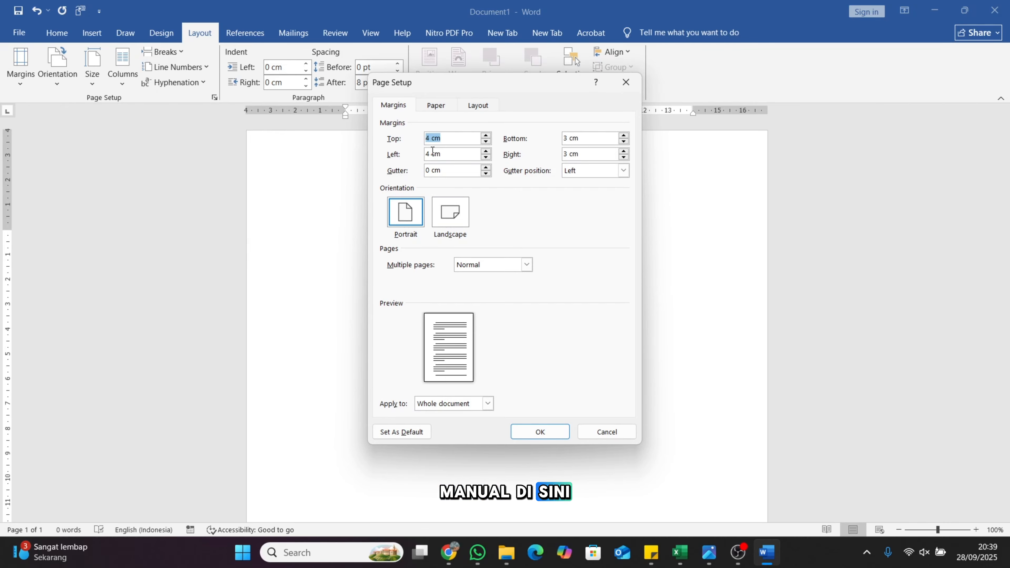
pyautogui.click(441, 106)
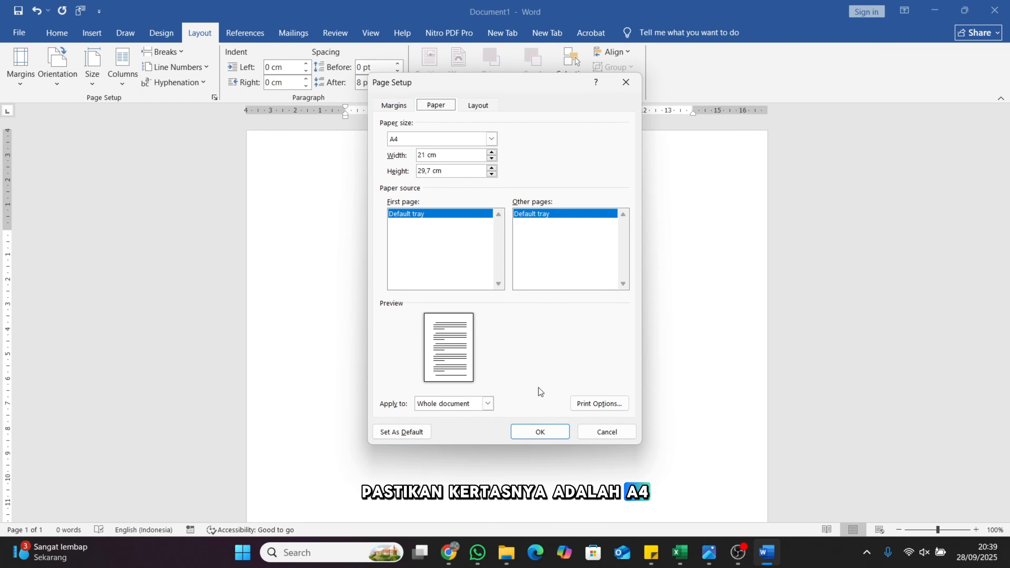
pyautogui.click(540, 432)
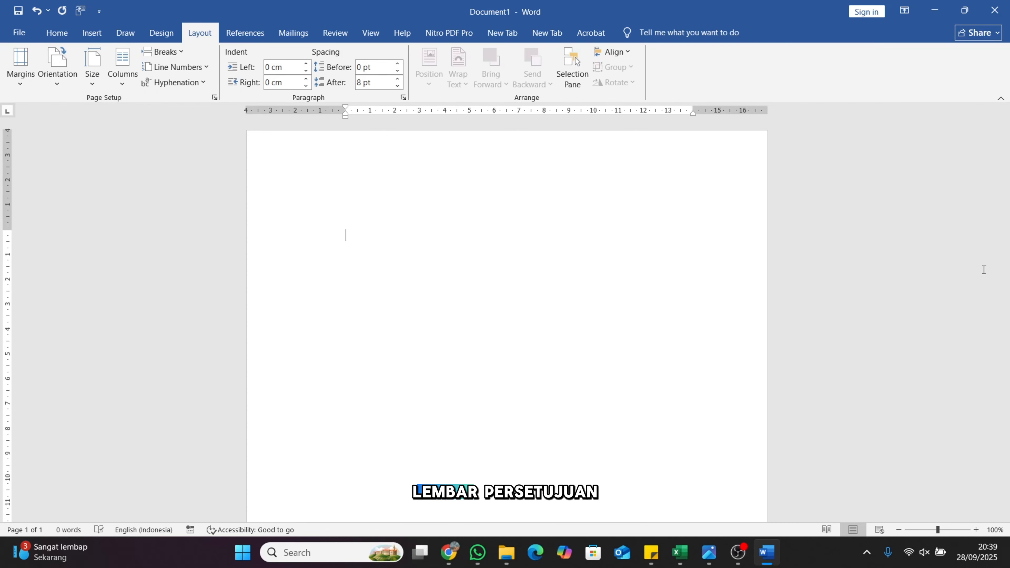
# Type the LEMBAR PERSETUJUAN heading and the three-line thesis title, zoomed in to 180%
pyautogui.write('LEMBA')
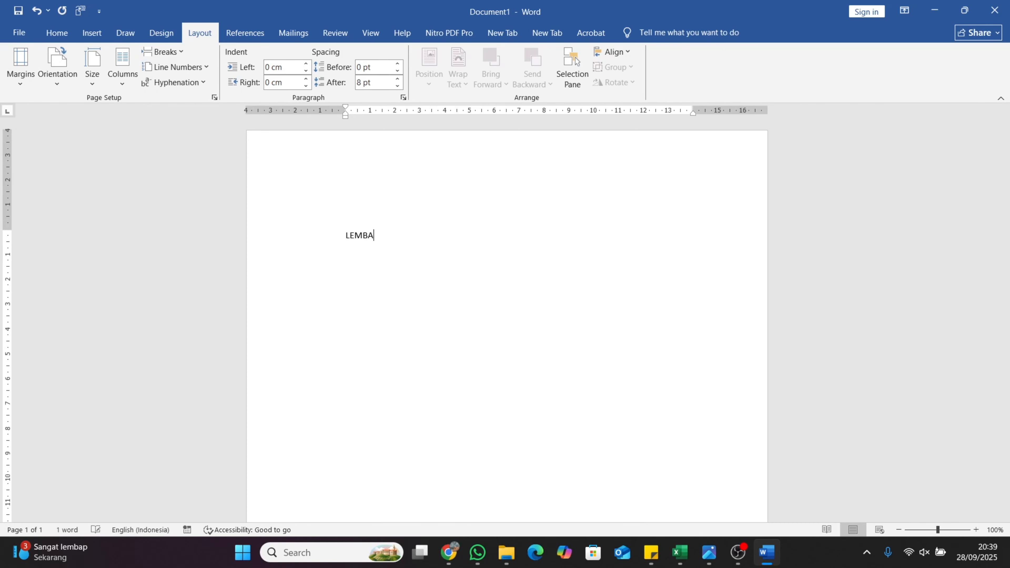
pyautogui.write('R PERSETUJUAN')
pyautogui.click(974, 531)
pyautogui.click(975, 530)
pyautogui.click(975, 530)
pyautogui.click(975, 531)
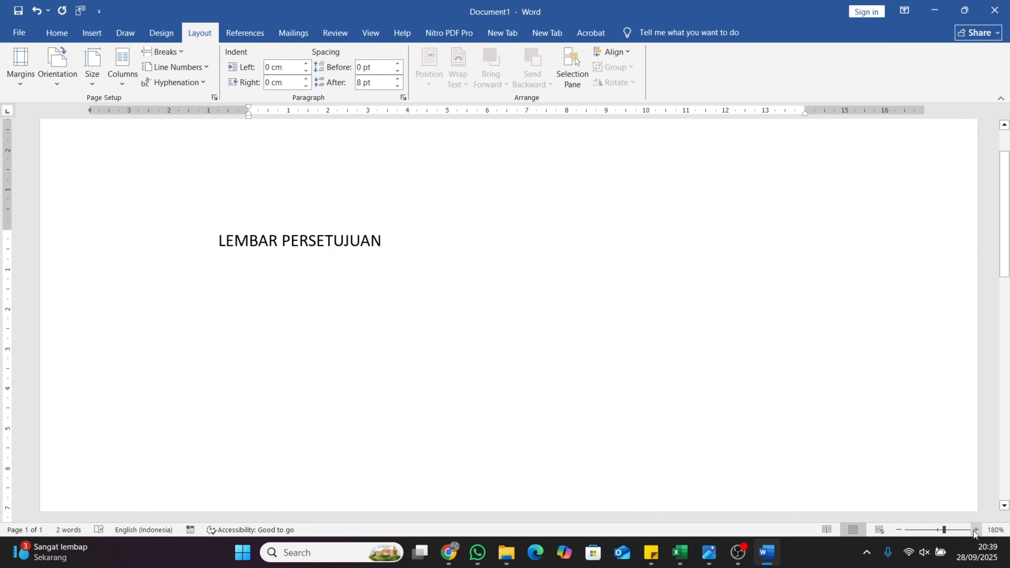
pyautogui.press('Return')
pyautogui.write('PENGARUH MERENDAM KAKI')
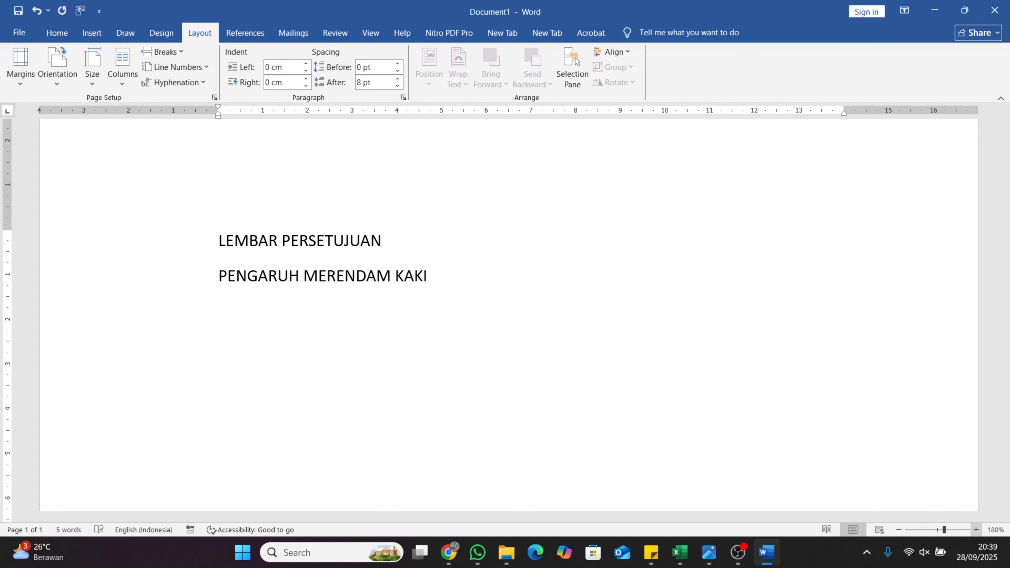
pyautogui.write(' DENGAN AIR HANGAT TERHADAP')
pyautogui.press('Return')
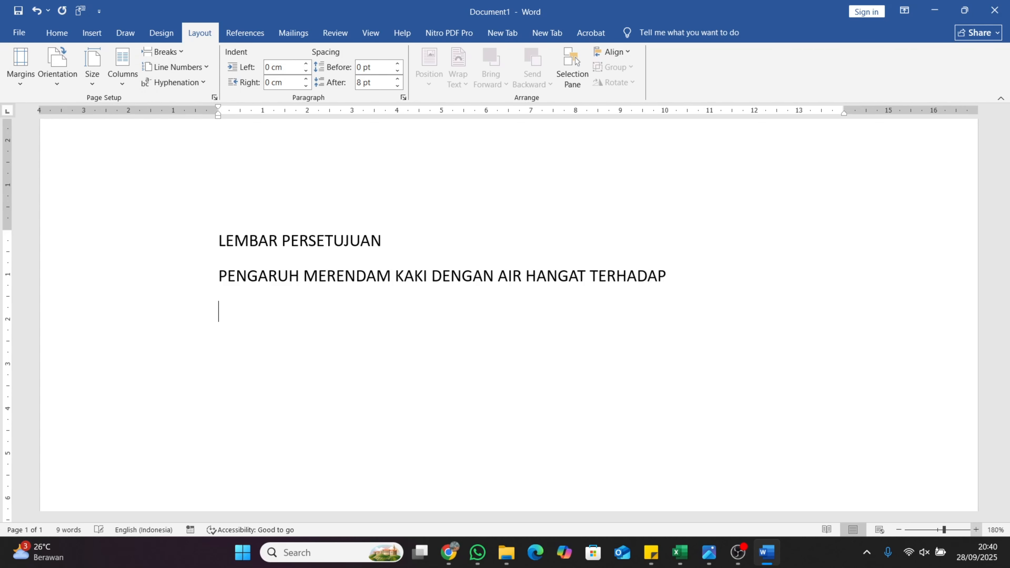
pyautogui.write('KUANTITAS TIDUR LANSIA DIPANTI')
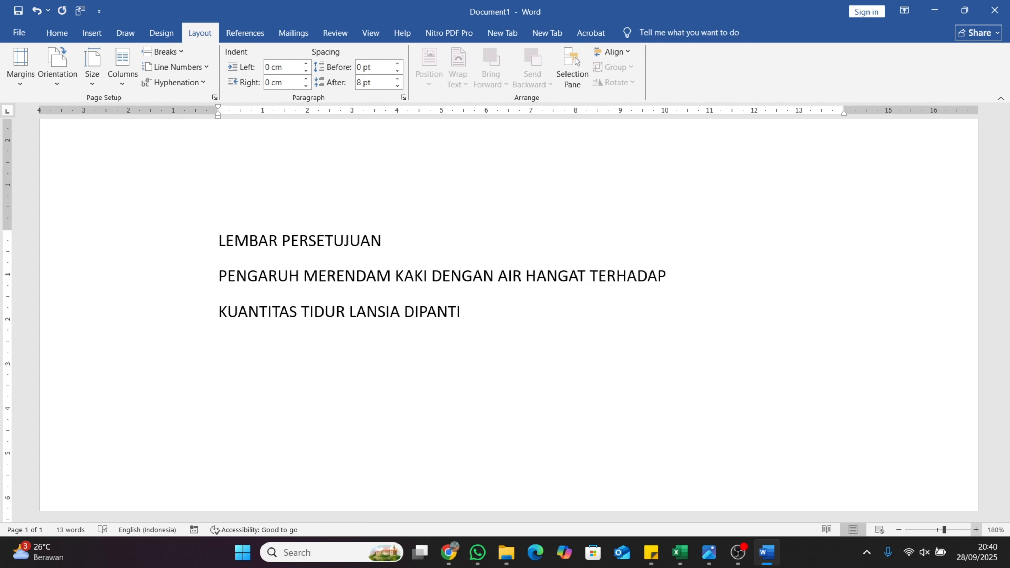
pyautogui.write(' SOSIAL TRESNA WER')
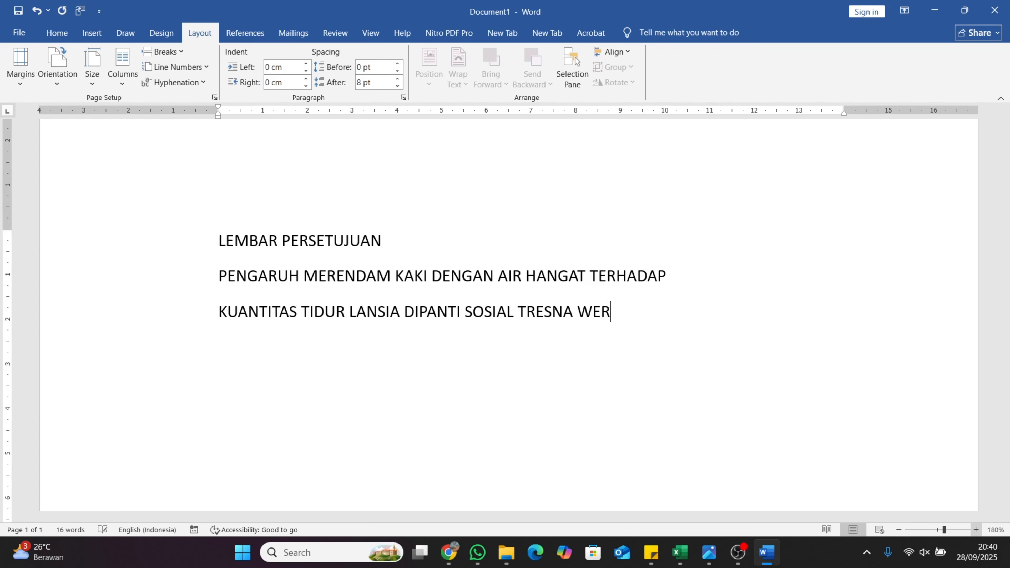
pyautogui.write('DHA')
pyautogui.press('Return')
pyautogui.write('GAU MABAJI KABUPATEN ')
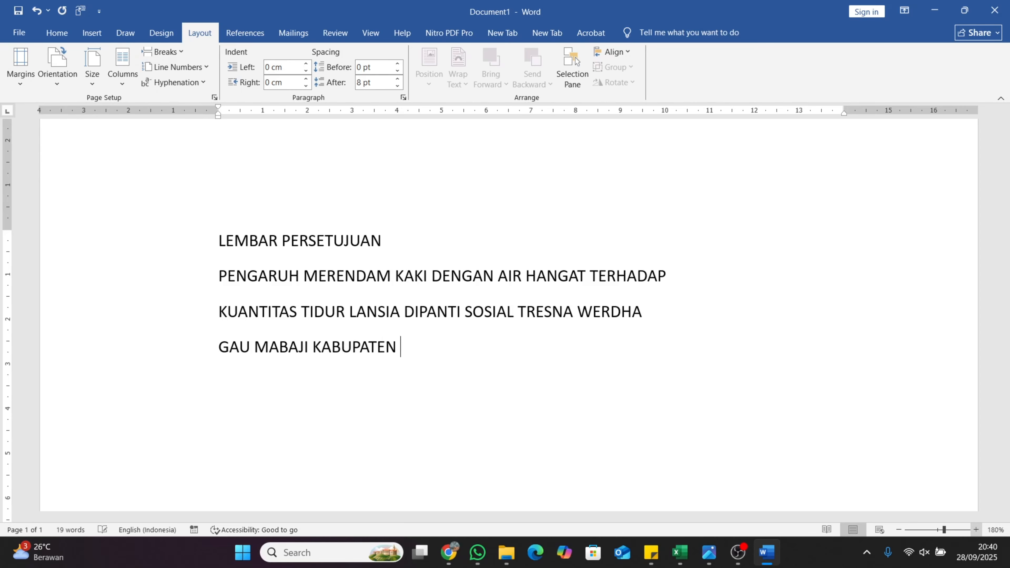
pyautogui.write('GOWA SULAWESI SELATAN')
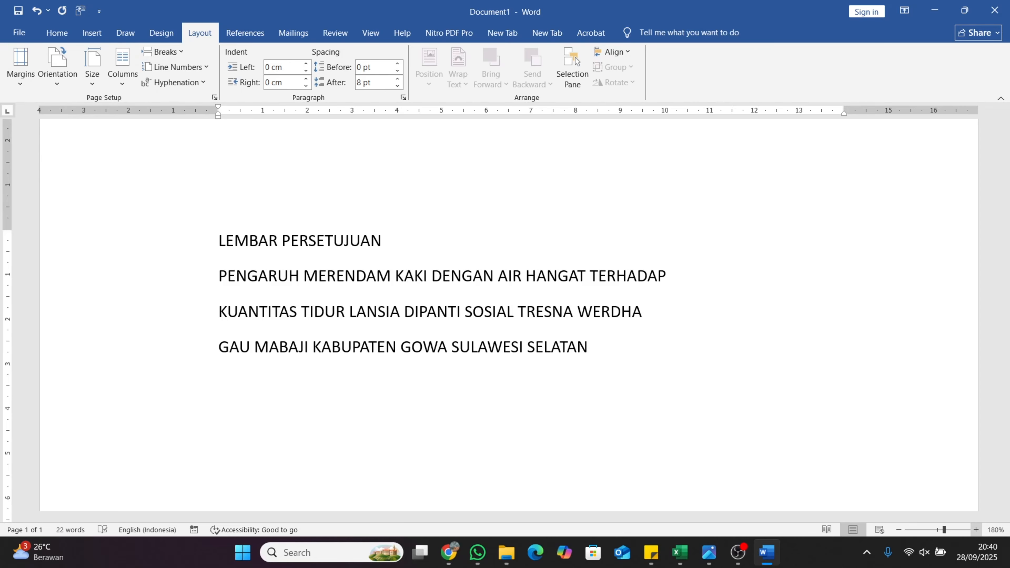
# Add 'Diajukan Oleh:' with the two students' names and numbers, then 'Disetujui Oleh:'
pyautogui.press('Return')
pyautogui.press('Return')
pyautogui.write('Diajukan Oleh:')
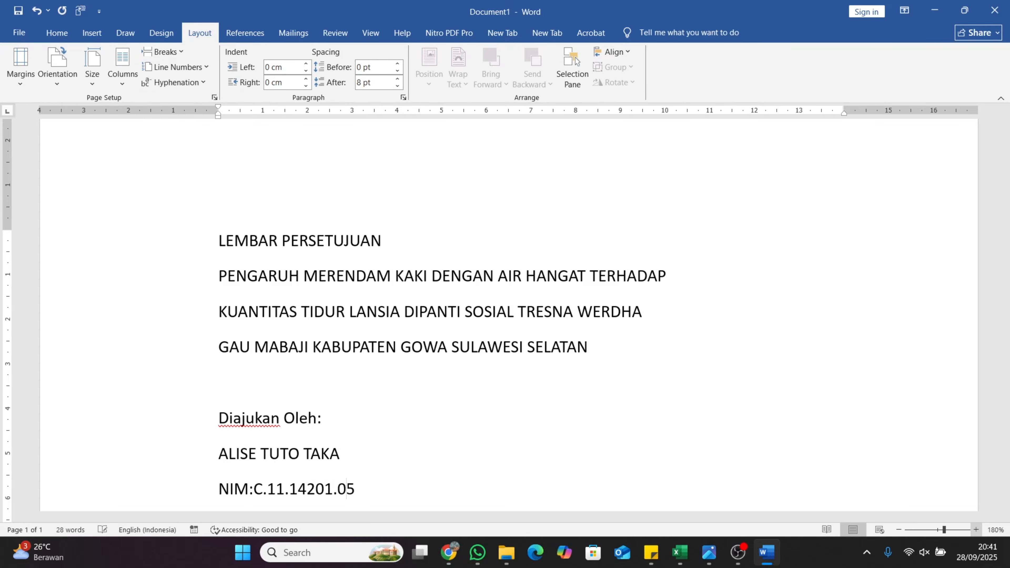
pyautogui.write('7')
pyautogui.press('Return')
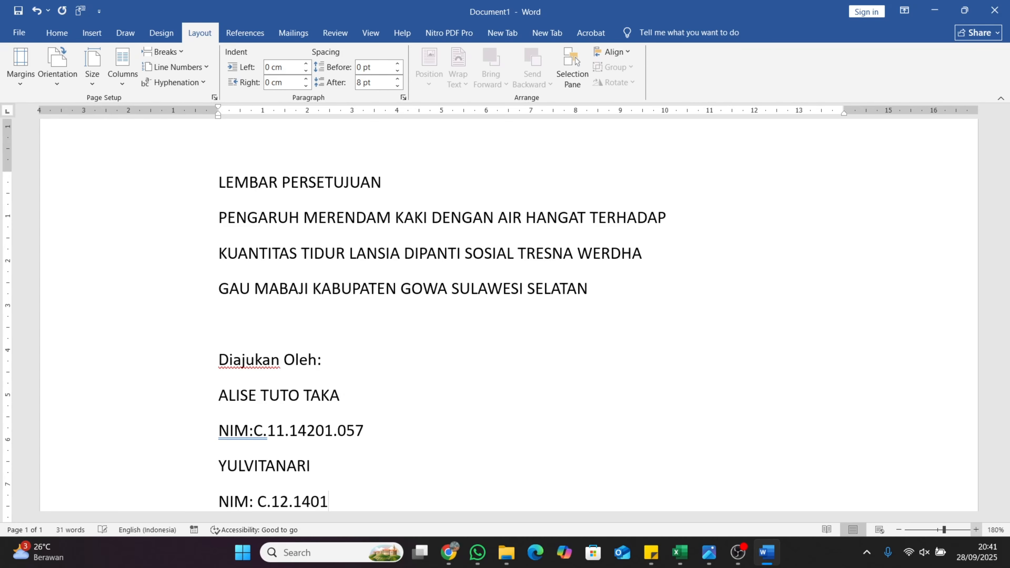
pyautogui.write('8')
pyautogui.press('Return')
pyautogui.press('Return')
pyautogui.write('Disetujui Oleh:')
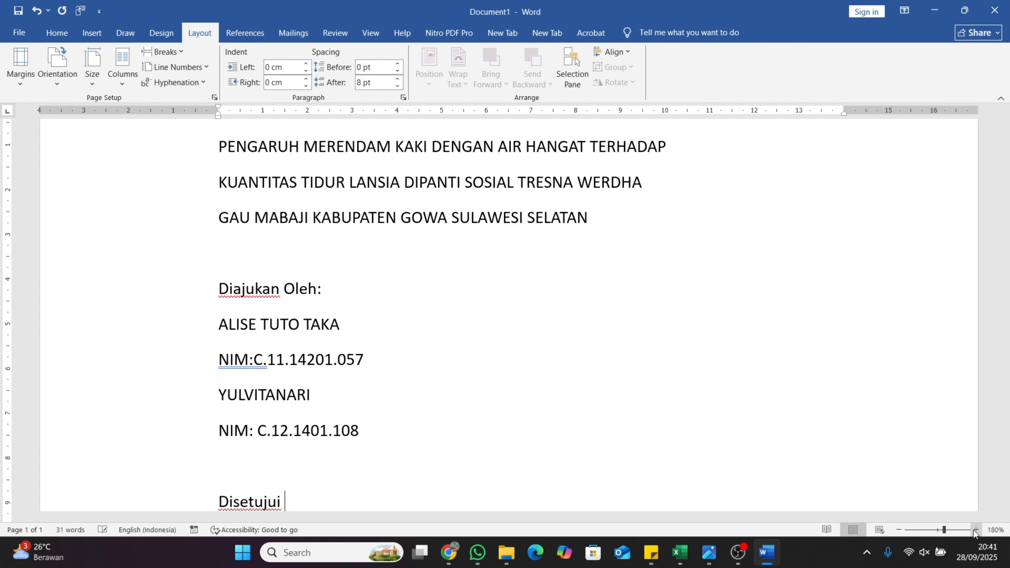
pyautogui.press('Return')
pyautogui.press('Return')
pyautogui.press('Return')
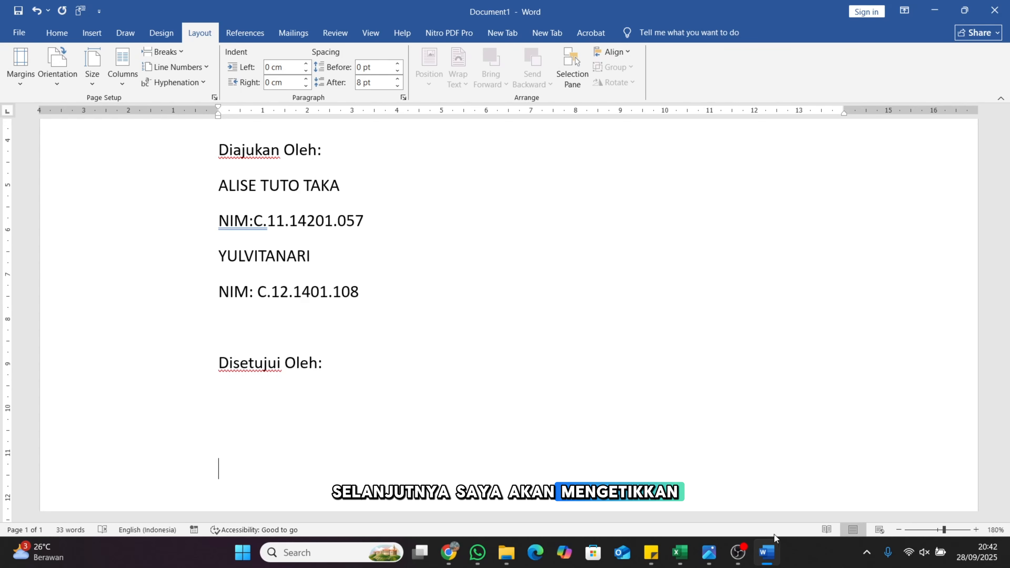
pyautogui.moveTo(715, 554)
pyautogui.click(754, 485)
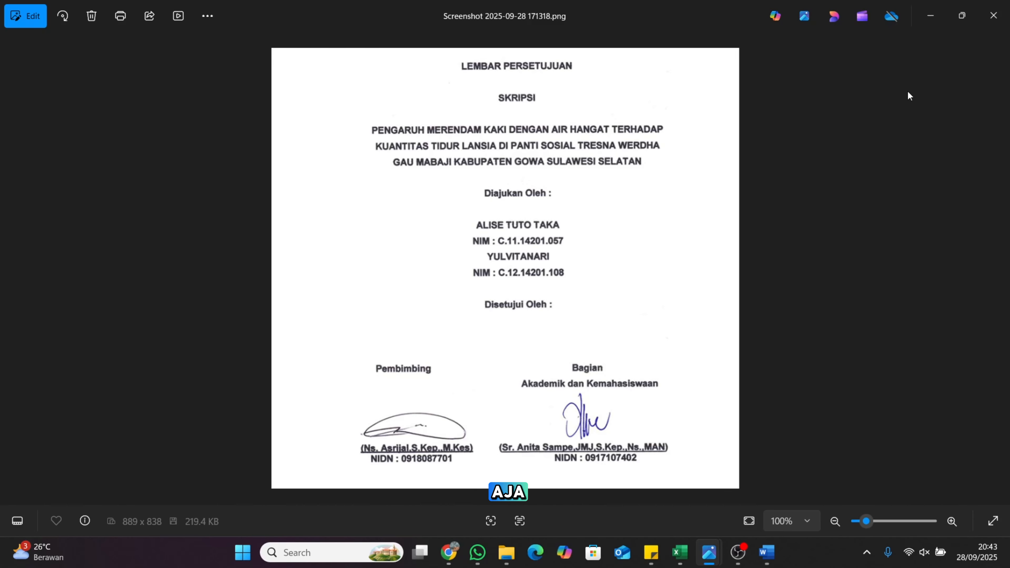
pyautogui.click(766, 552)
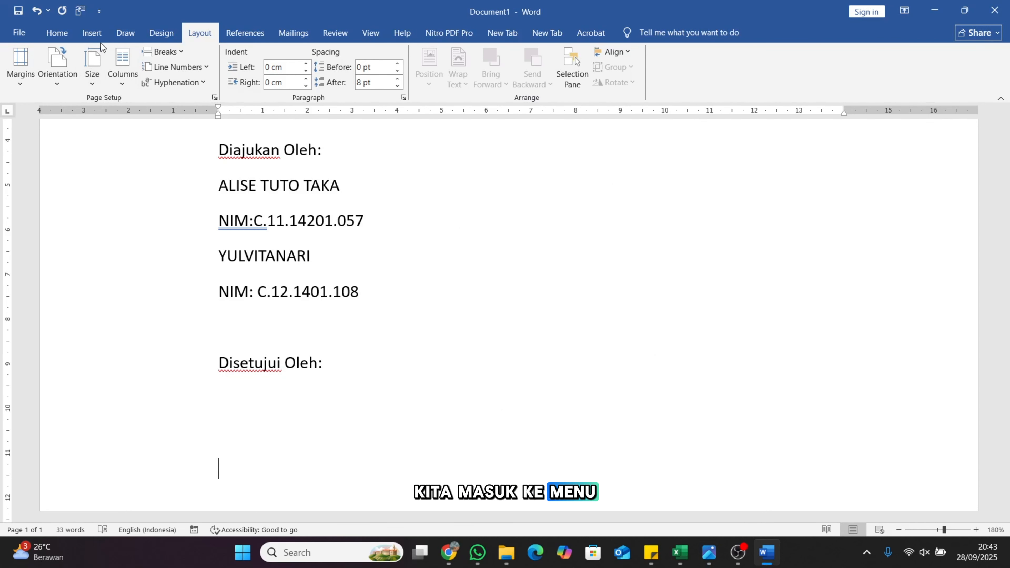
# Insert a 2x1 table from the Insert table grid below 'Disetujui Oleh:'
pyautogui.click(98, 33)
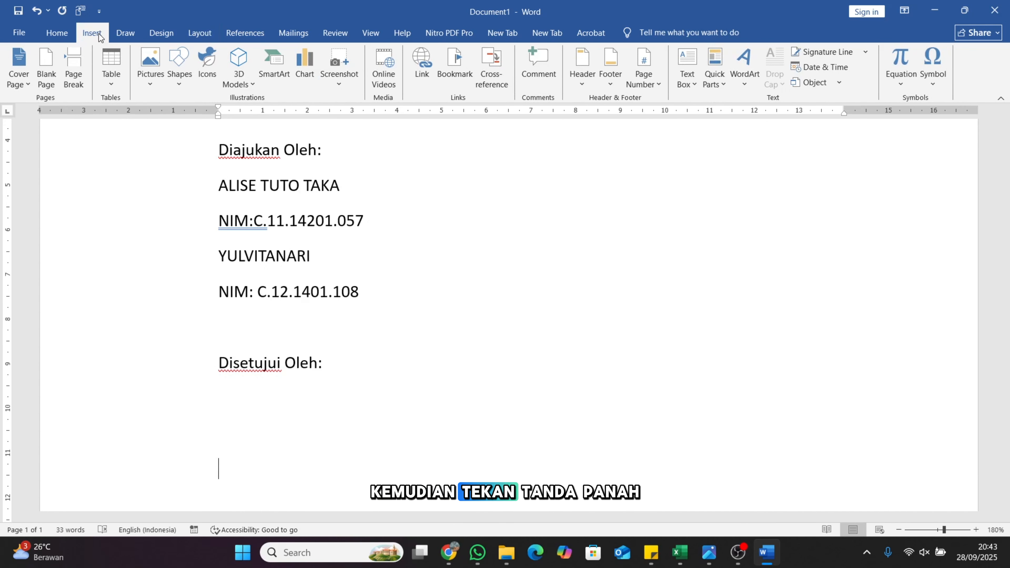
pyautogui.click(112, 80)
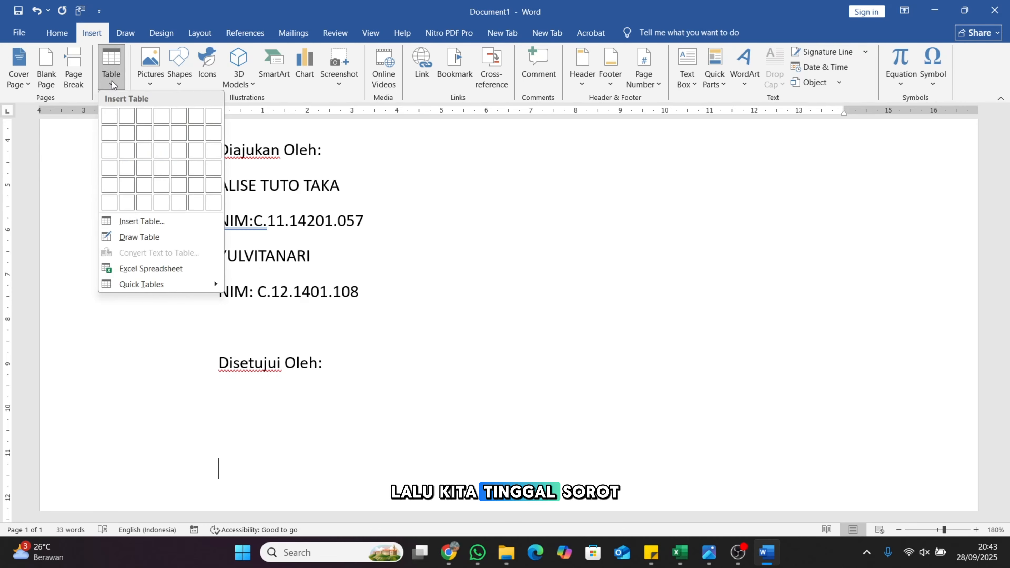
pyautogui.click(124, 117)
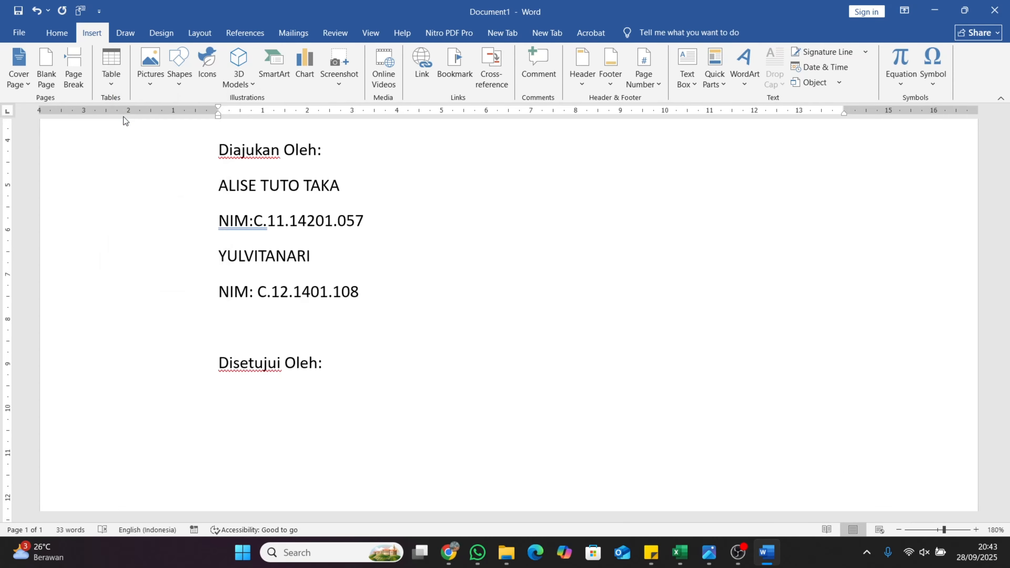
pyautogui.moveTo(1006, 258); pyautogui.dragTo(1007, 280)
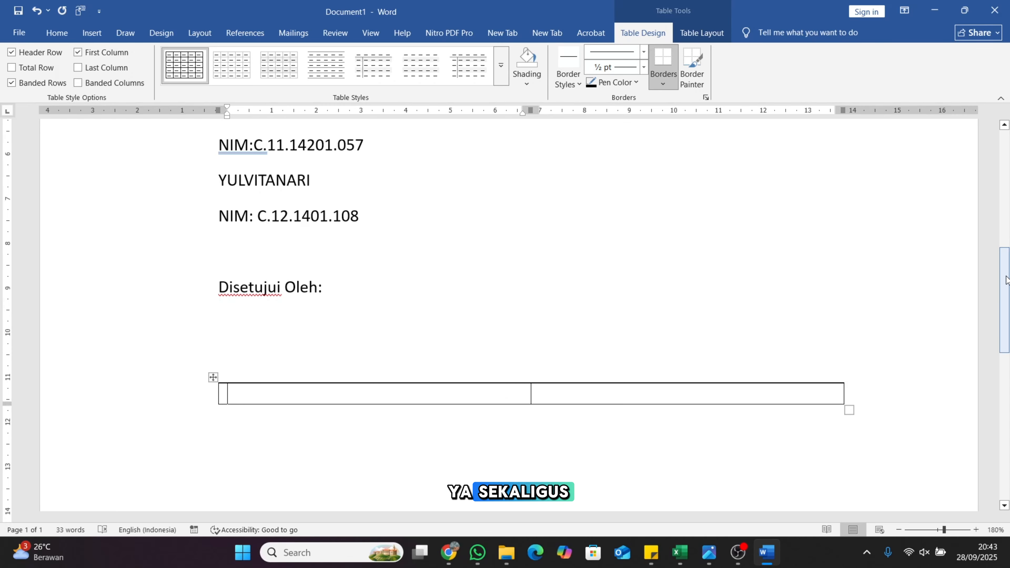
# Fill the left cell with 'Pembimbing', the supervisor's titled name and their NIDN
pyautogui.press('Return')
pyautogui.press('Return')
pyautogui.press('Return')
pyautogui.press('Return')
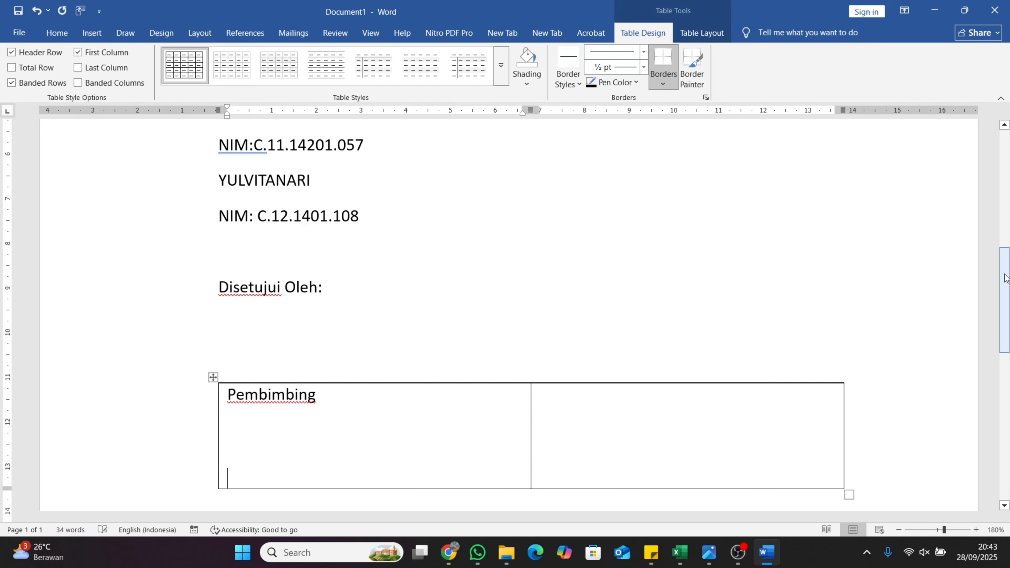
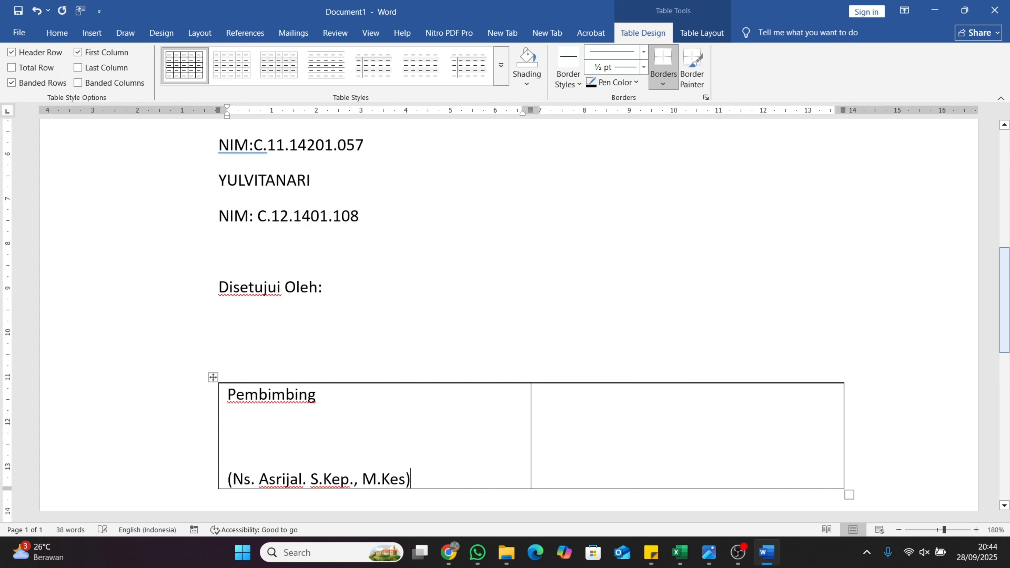
pyautogui.press('Return')
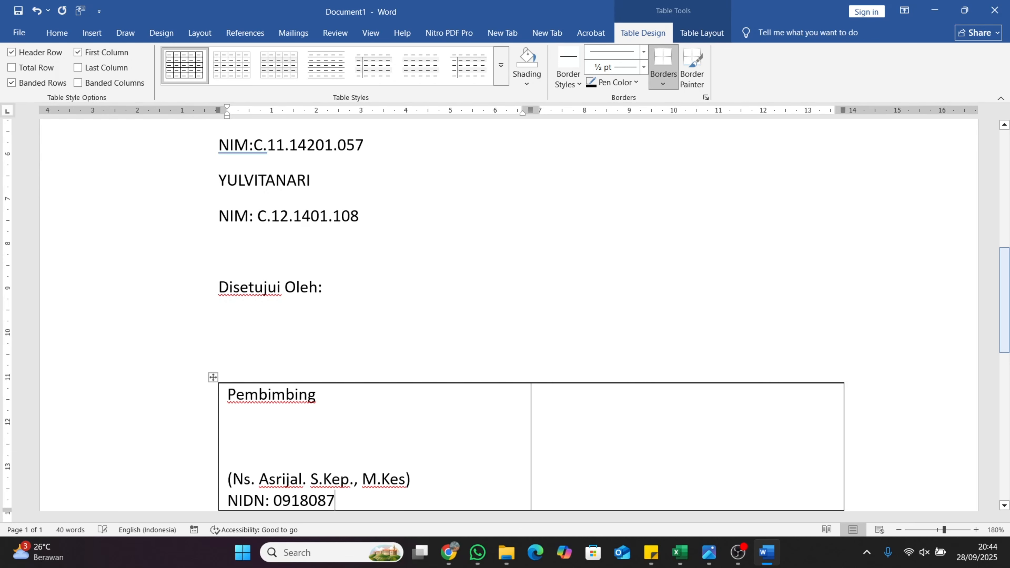
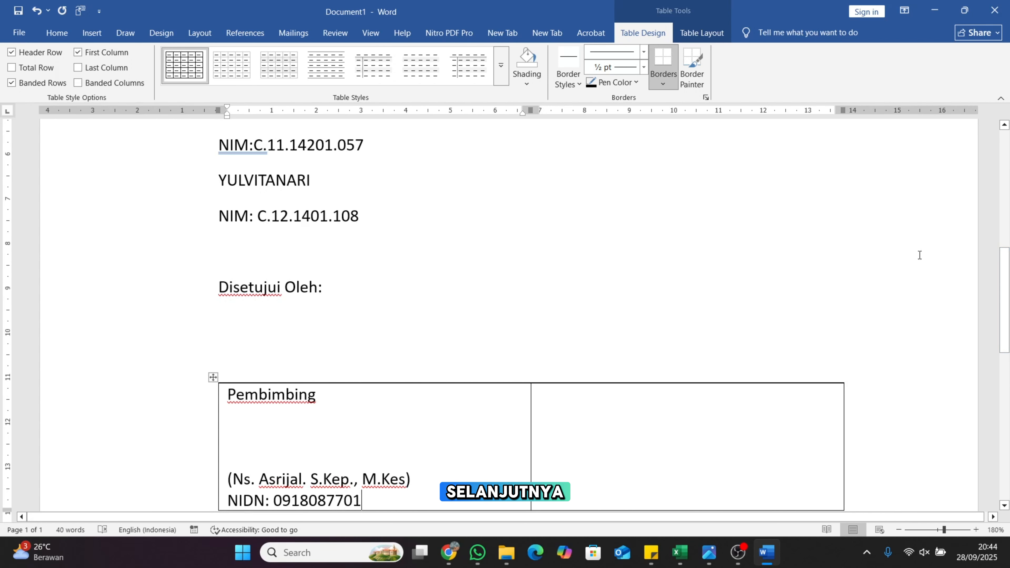
# Type 'Bagian Akademik dan Kemahasiswaan' and the second signer's titled name in the right cell
pyautogui.click(600, 439)
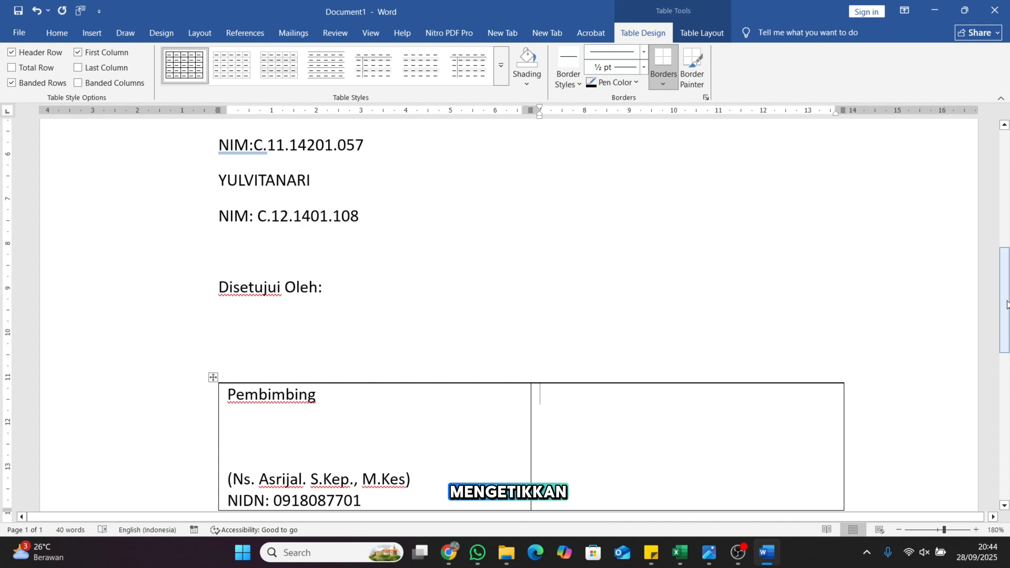
pyautogui.moveTo(1006, 304); pyautogui.dragTo(1004, 335)
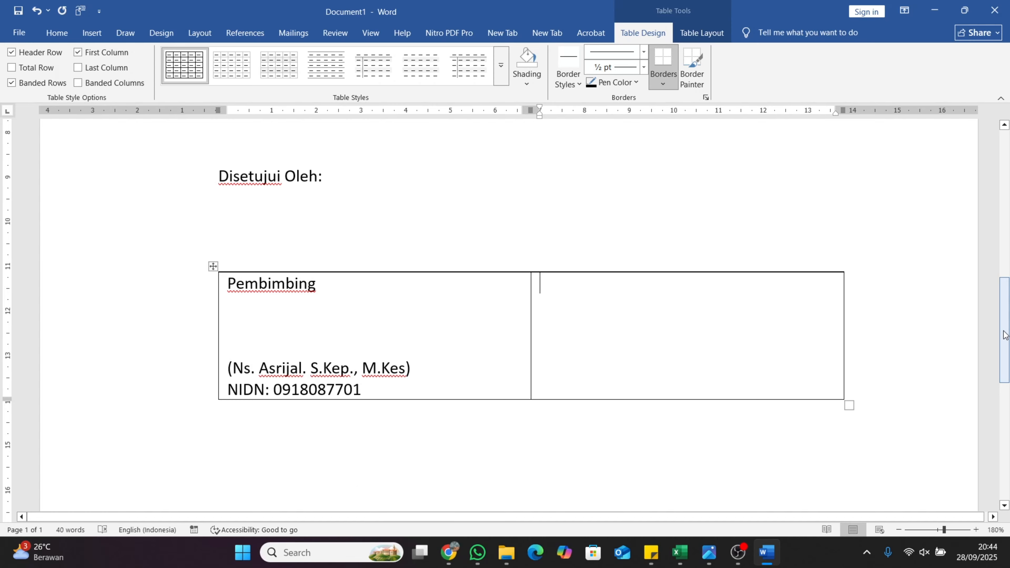
pyautogui.write('Bagian Akademik dan Kemahasis')
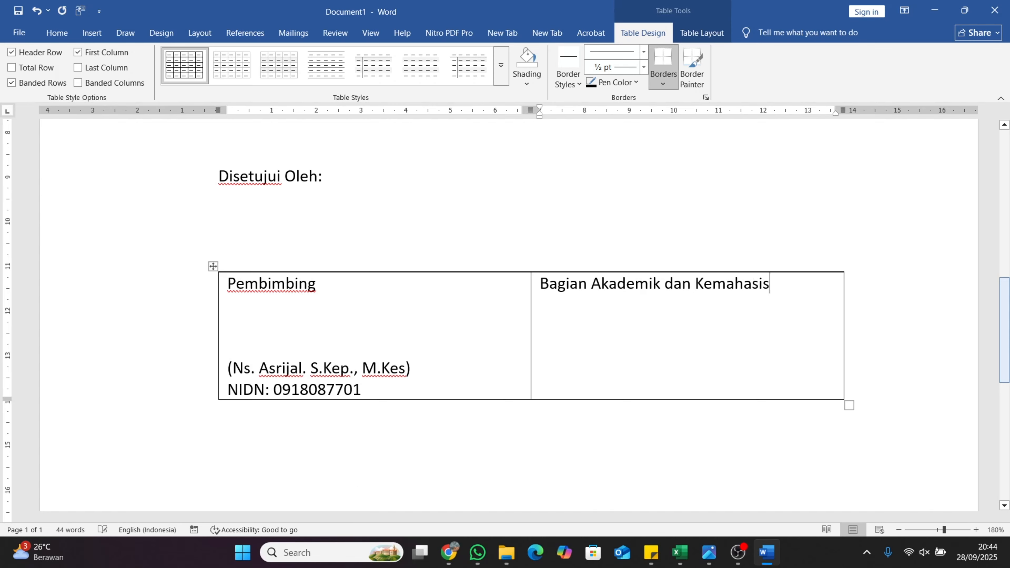
pyautogui.write('waan')
pyautogui.press('Return')
pyautogui.press('Return')
pyautogui.press('Return')
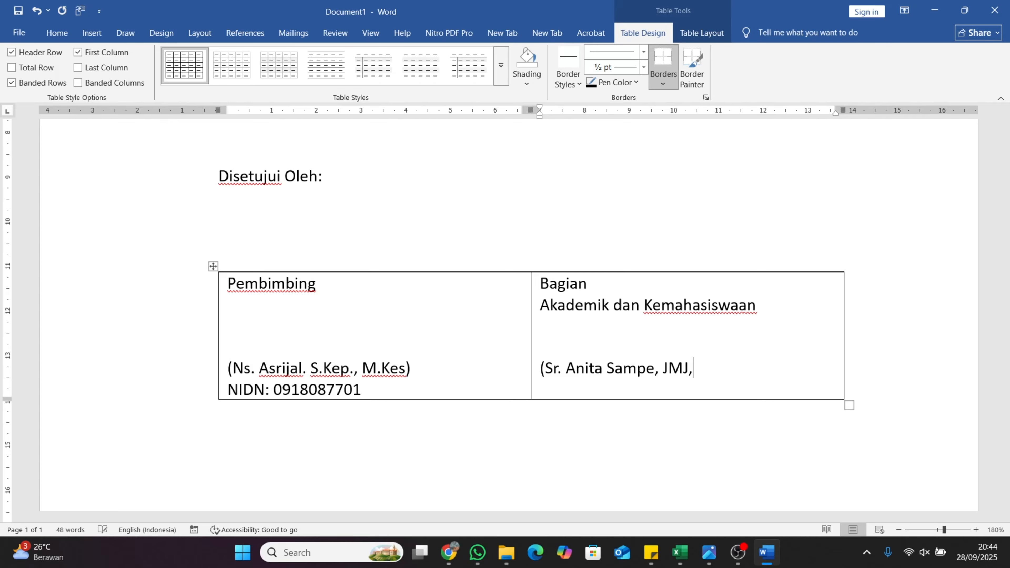
pyautogui.write(' S.Kep., Ns. MAN)')
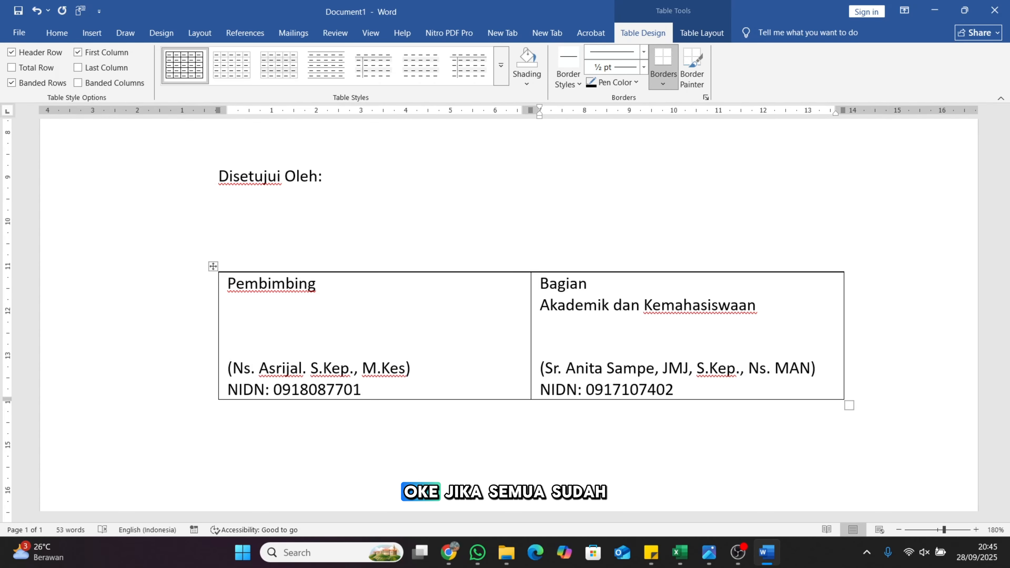
pyautogui.click(861, 391)
# Select all text and make it Times New Roman 12 pt, centred and bold
pyautogui.moveTo(1004, 358); pyautogui.dragTo(986, 216)
pyautogui.scroll(-12, 989, 220)
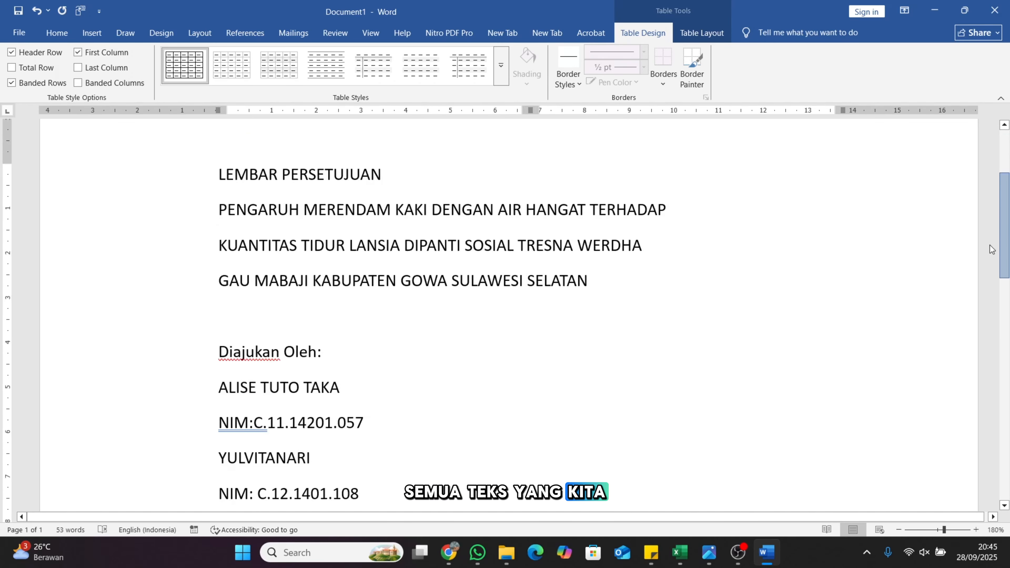
pyautogui.scroll(15, 986, 186)
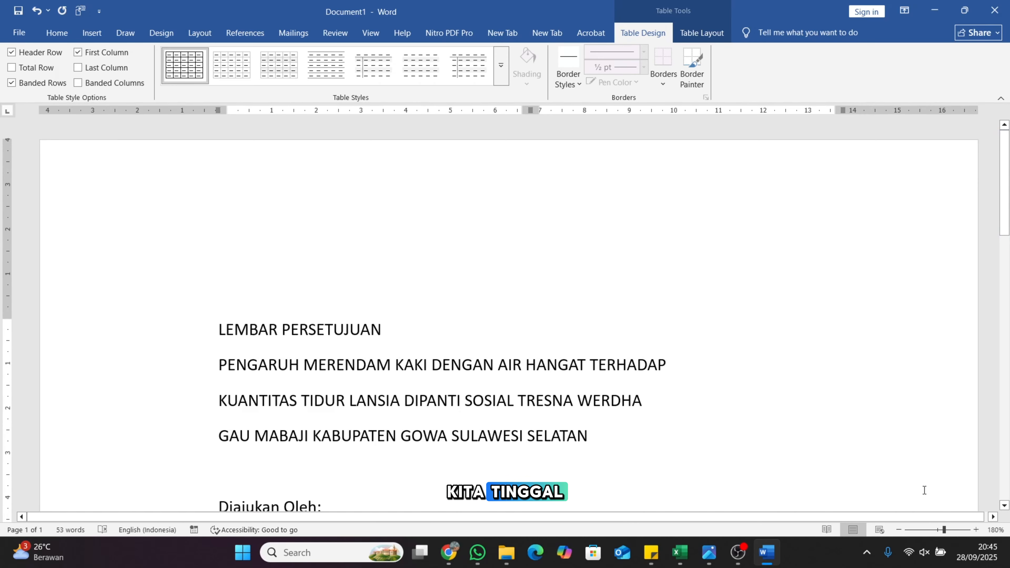
pyautogui.click(898, 530)
pyautogui.click(898, 530)
pyautogui.click(899, 530)
pyautogui.click(898, 530)
pyautogui.click(898, 530)
pyautogui.moveTo(1002, 245)
pyautogui.mouseDown()
pyautogui.moveTo(1002, 328)
pyautogui.moveTo(1002, 253)
pyautogui.moveTo(1002, 263)
pyautogui.mouseUp()
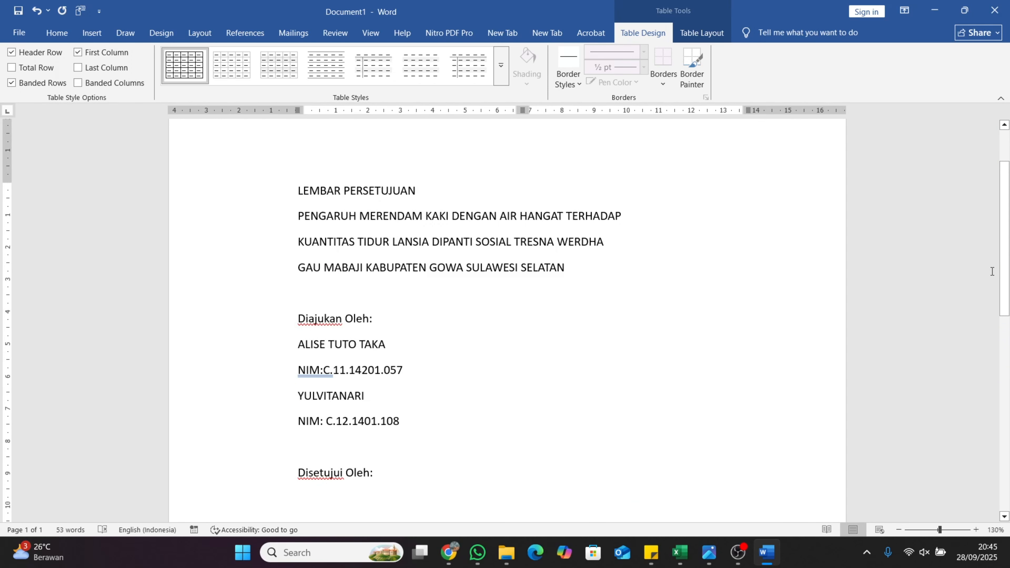
pyautogui.hotkey('ctrl', 'a')
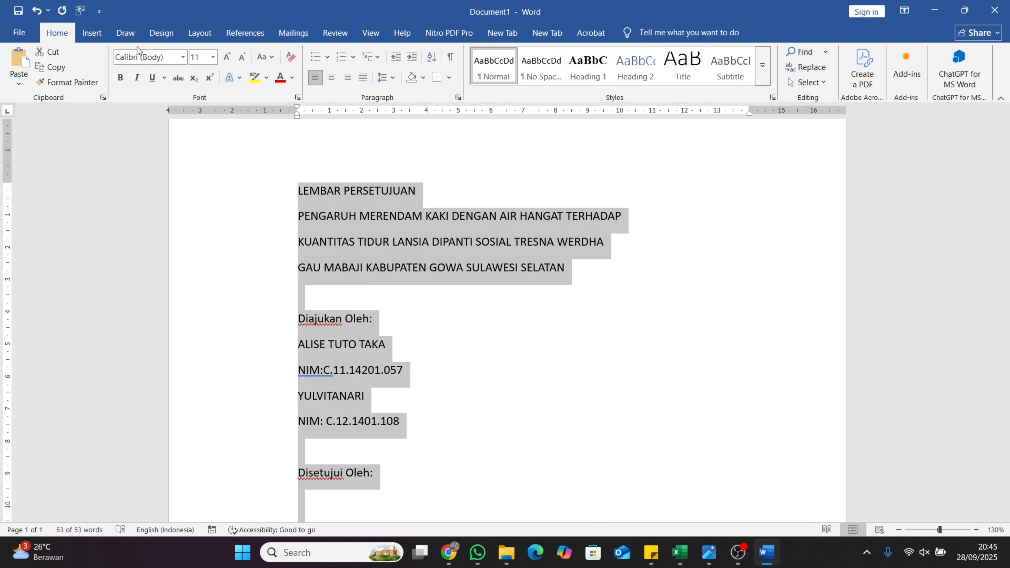
pyautogui.click(183, 59)
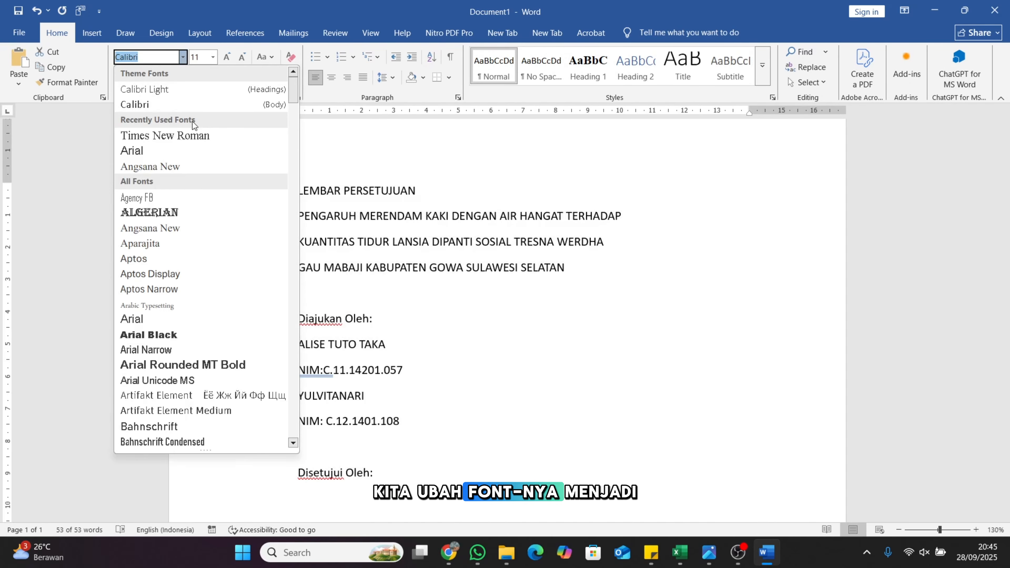
pyautogui.click(197, 137)
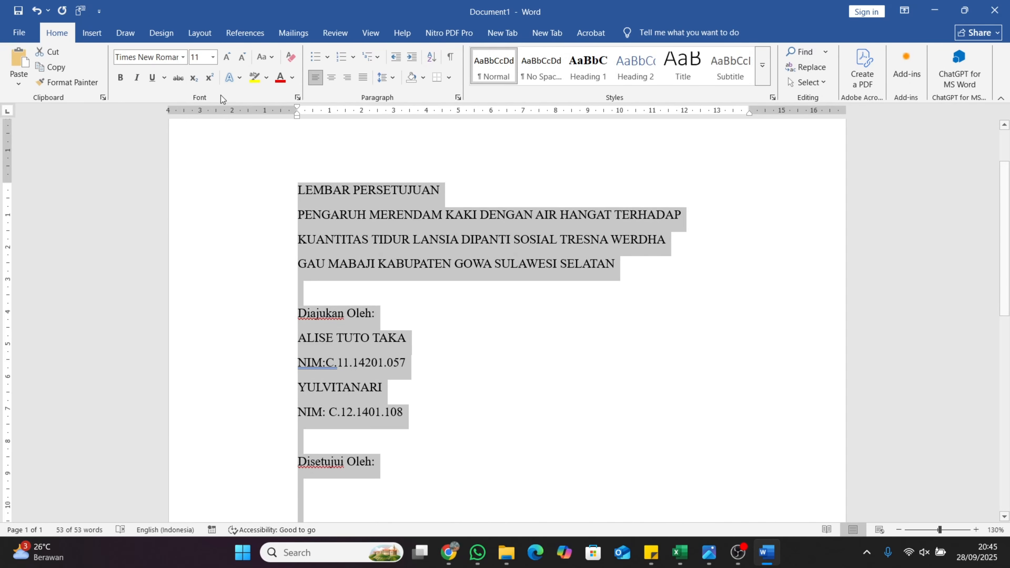
pyautogui.click(213, 57)
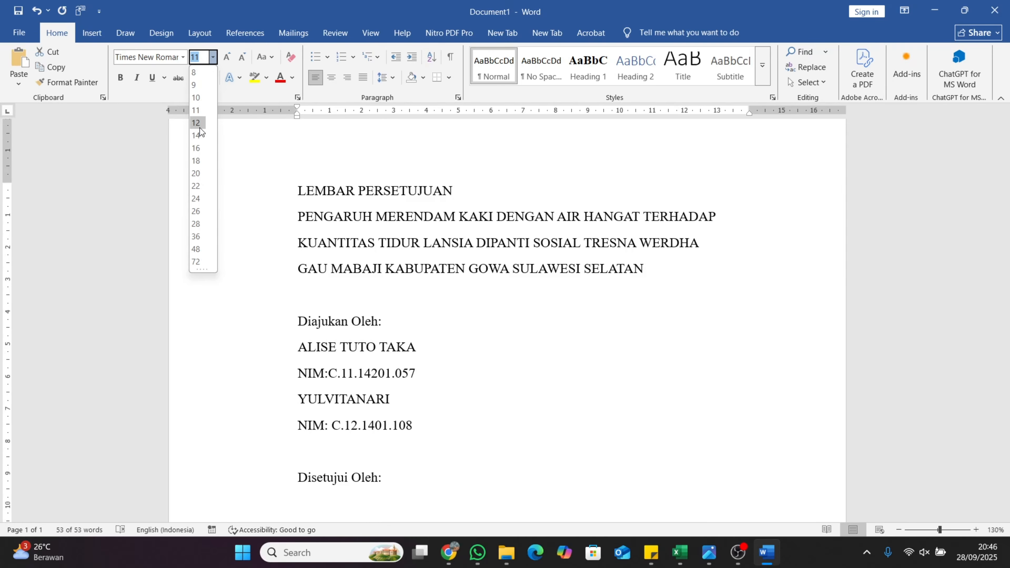
pyautogui.click(199, 128)
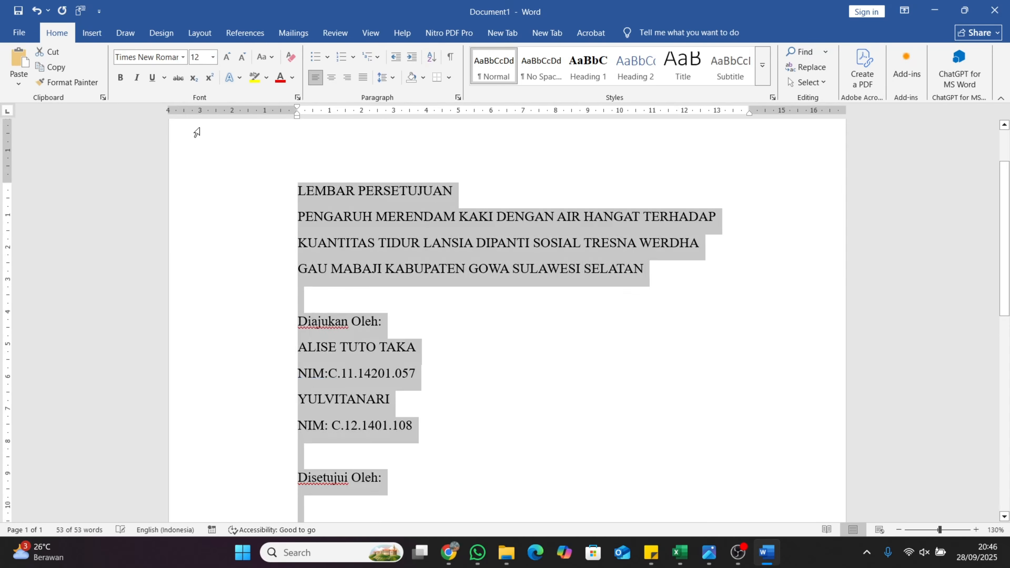
pyautogui.click(331, 77)
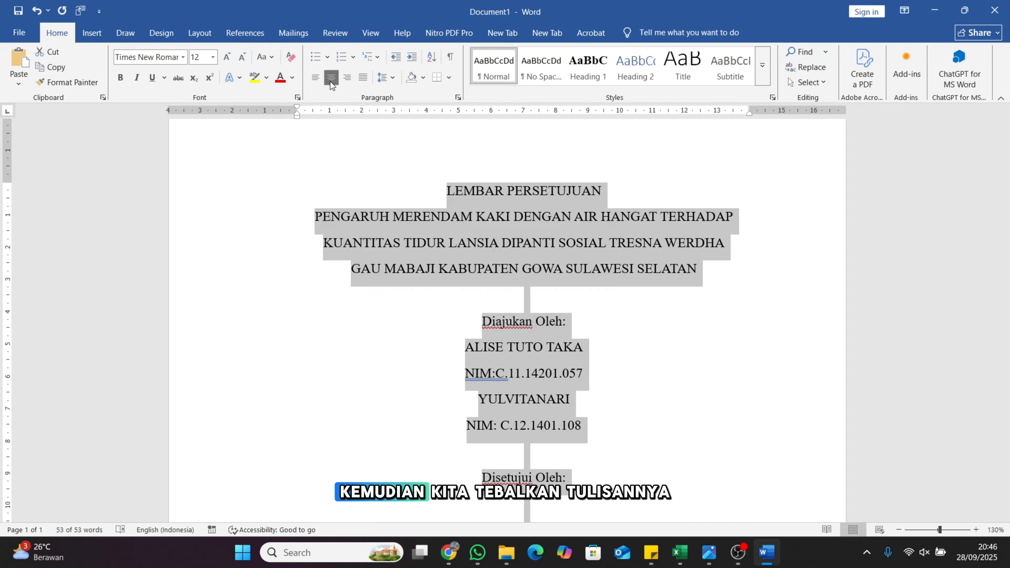
pyautogui.click(120, 80)
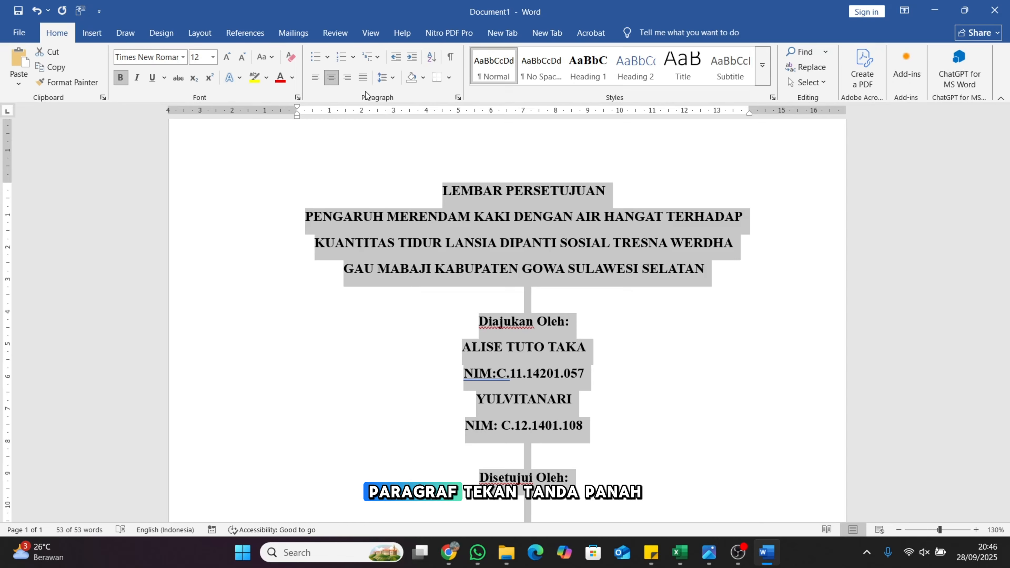
# Remove the space after every paragraph in the selected text
pyautogui.click(393, 81)
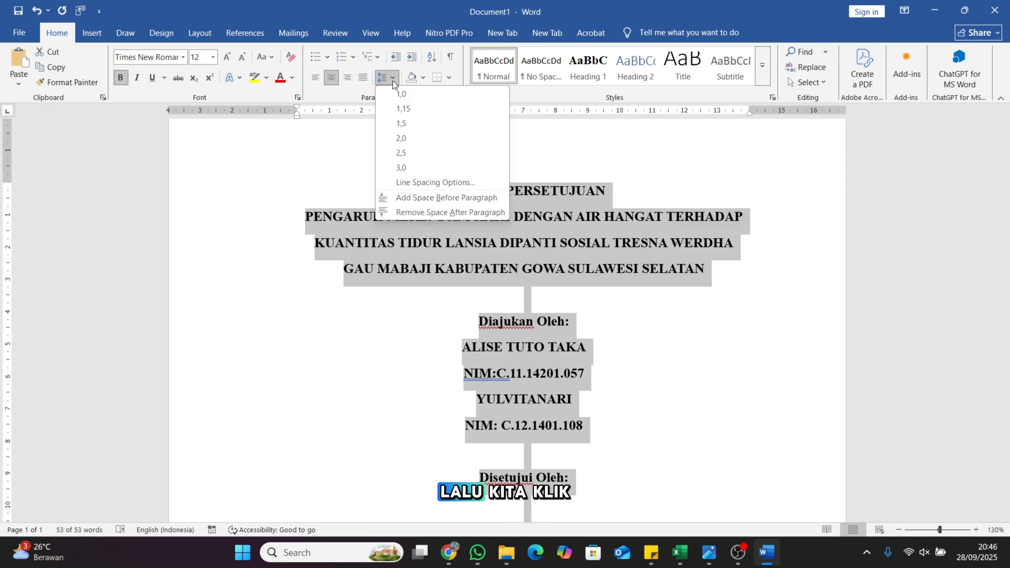
pyautogui.click(415, 214)
pyautogui.scroll(-4, 562, 337)
# Widen the table's right column so the second signer's name fits on one line
pyautogui.click(562, 337)
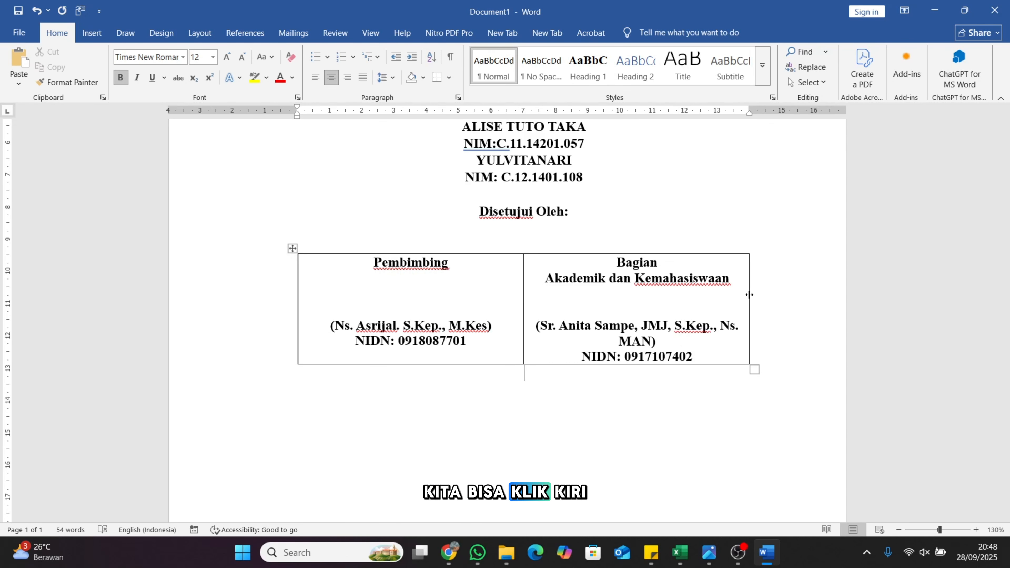
pyautogui.moveTo(749, 294); pyautogui.dragTo(781, 295)
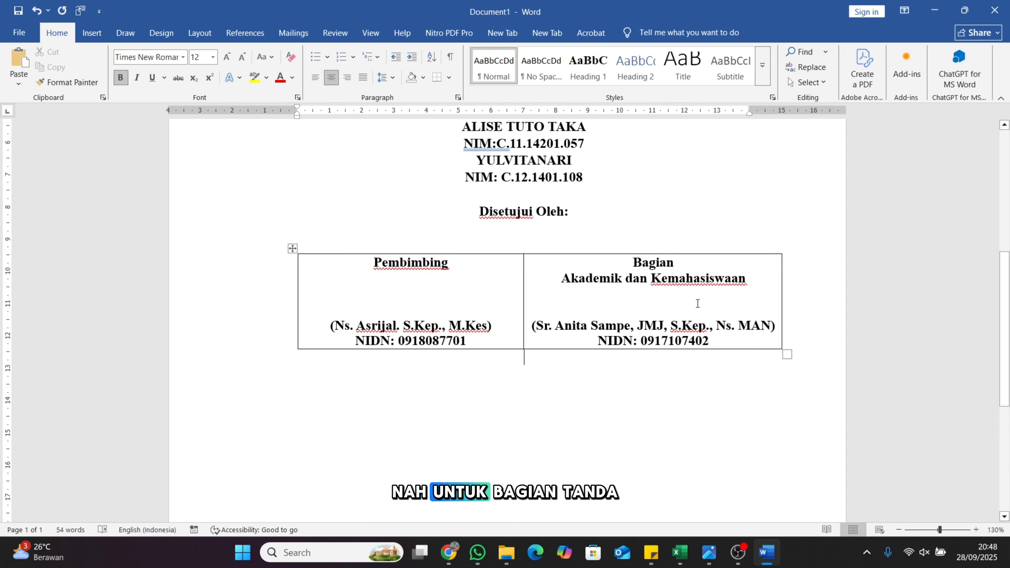
pyautogui.click(626, 304)
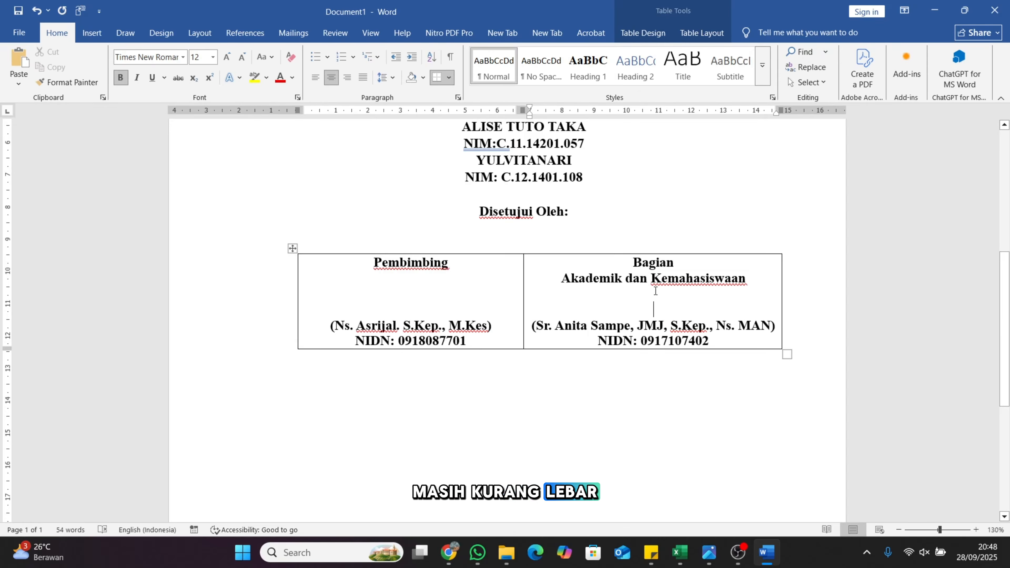
# Add blank lines above the right cell's name and above 'Pembimbing' so both name lines align
pyautogui.press('Return')
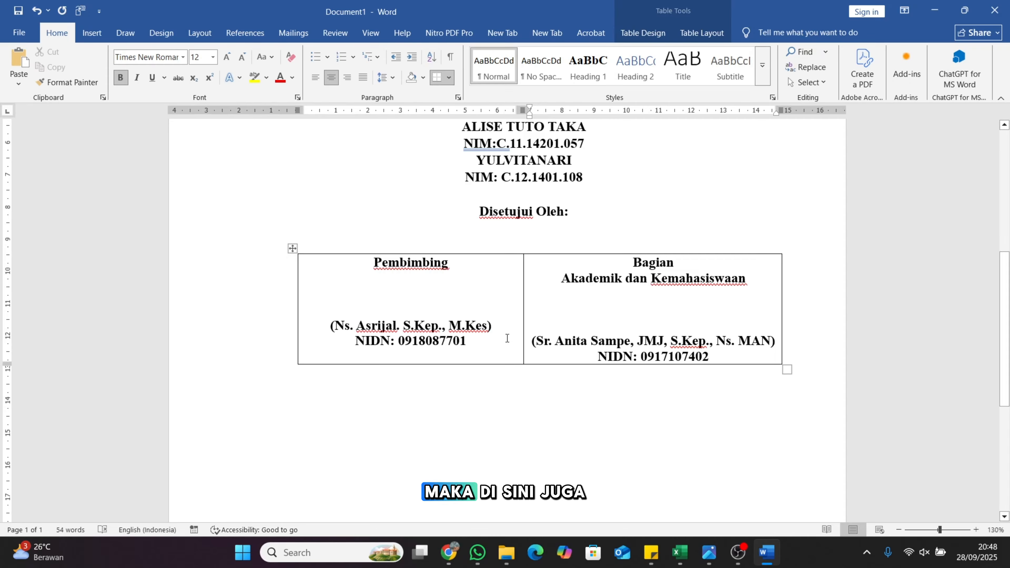
pyautogui.click(426, 301)
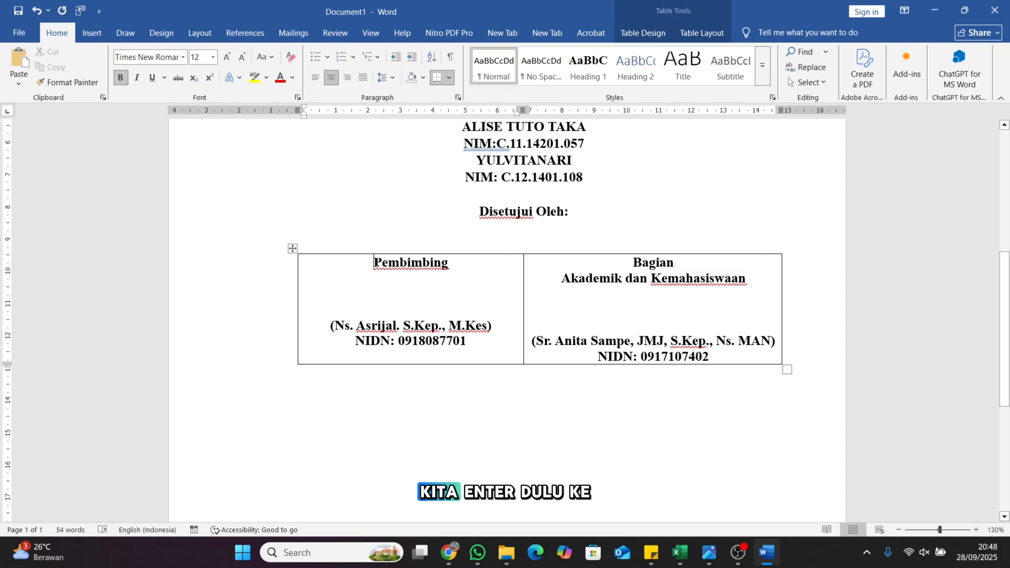
pyautogui.press('Return')
pyautogui.click(432, 325)
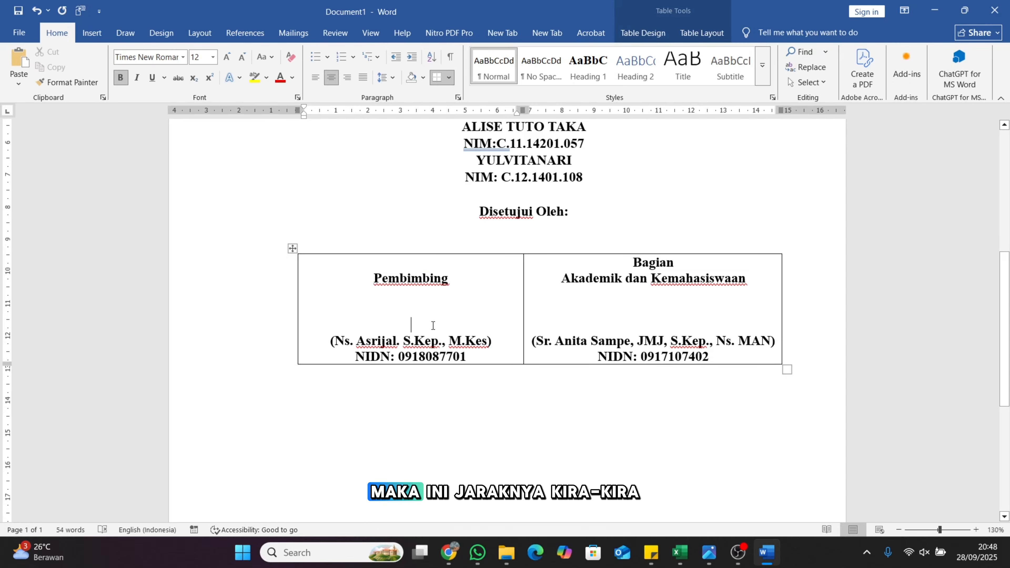
pyautogui.click(607, 299)
pyautogui.click(497, 302)
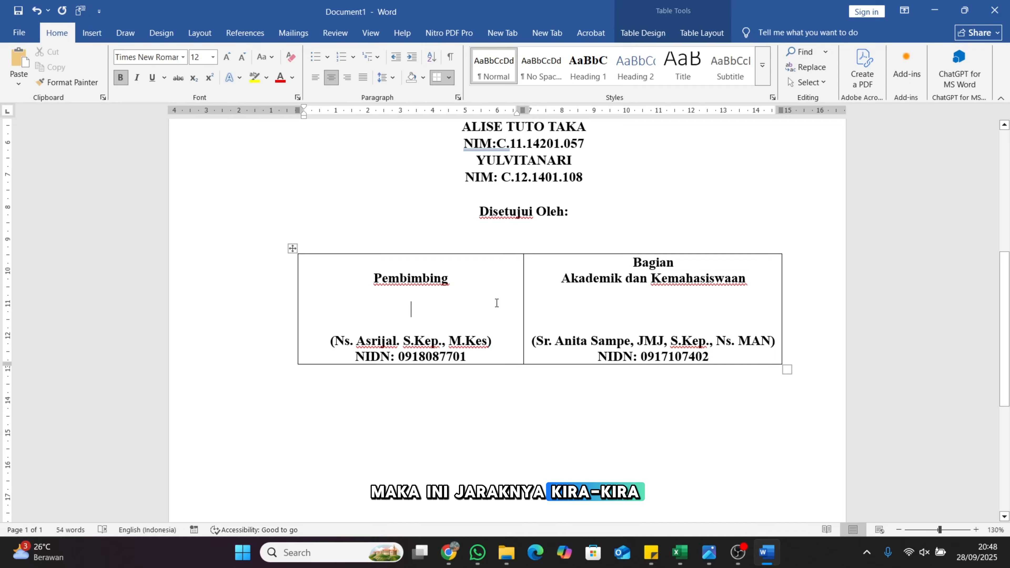
pyautogui.click(685, 314)
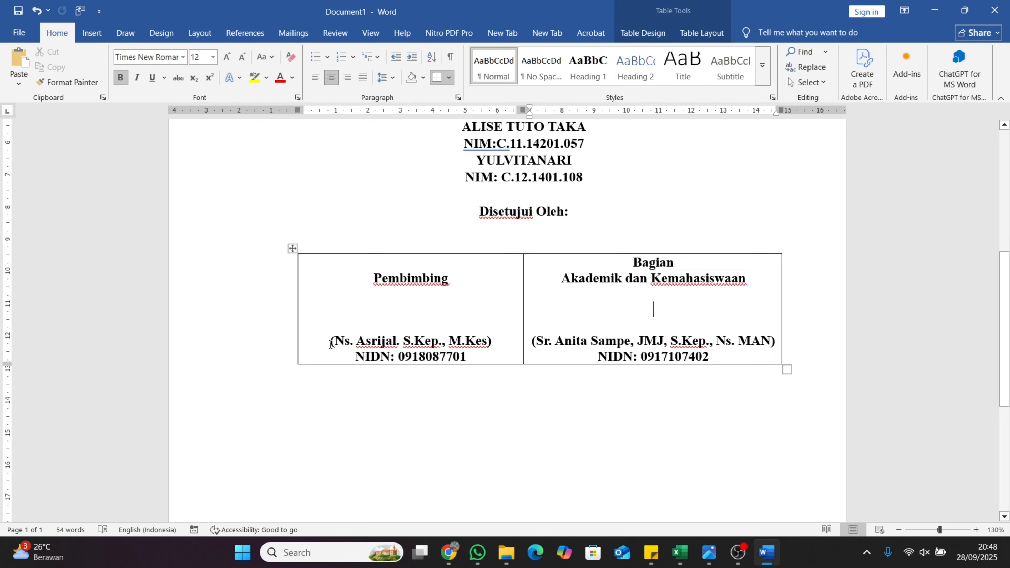
# Give both signers' name lines in the table a single underline
pyautogui.moveTo(330, 343); pyautogui.dragTo(492, 343)
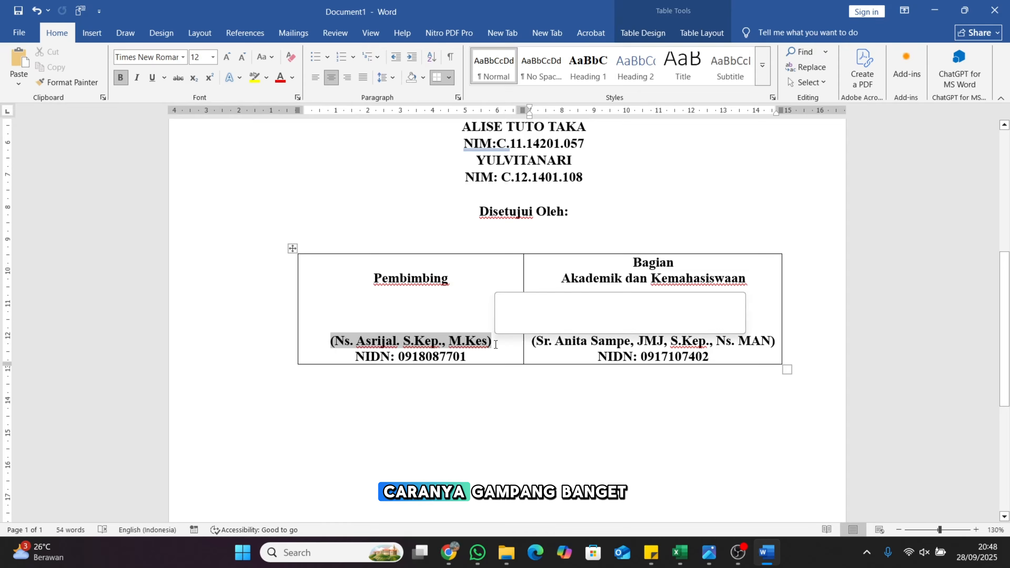
pyautogui.click(468, 312)
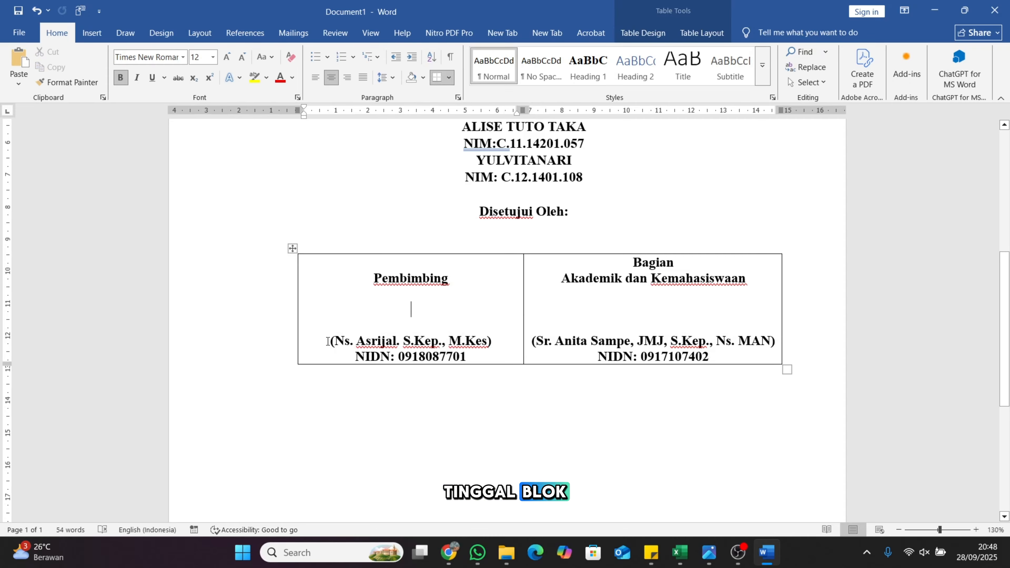
pyautogui.moveTo(327, 341); pyautogui.dragTo(490, 341)
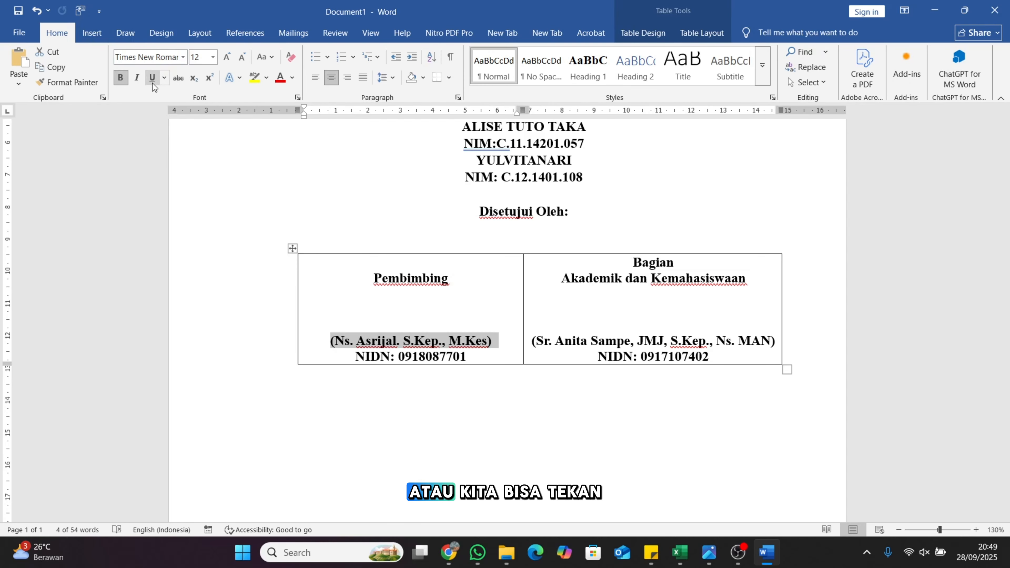
pyautogui.click(165, 78)
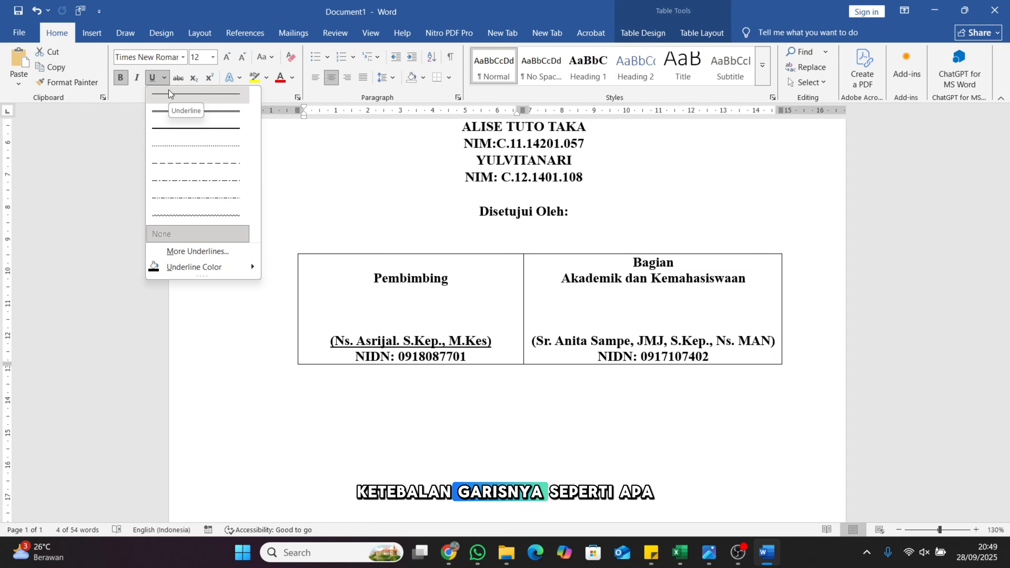
pyautogui.click(183, 94)
pyautogui.moveTo(532, 342); pyautogui.dragTo(775, 336)
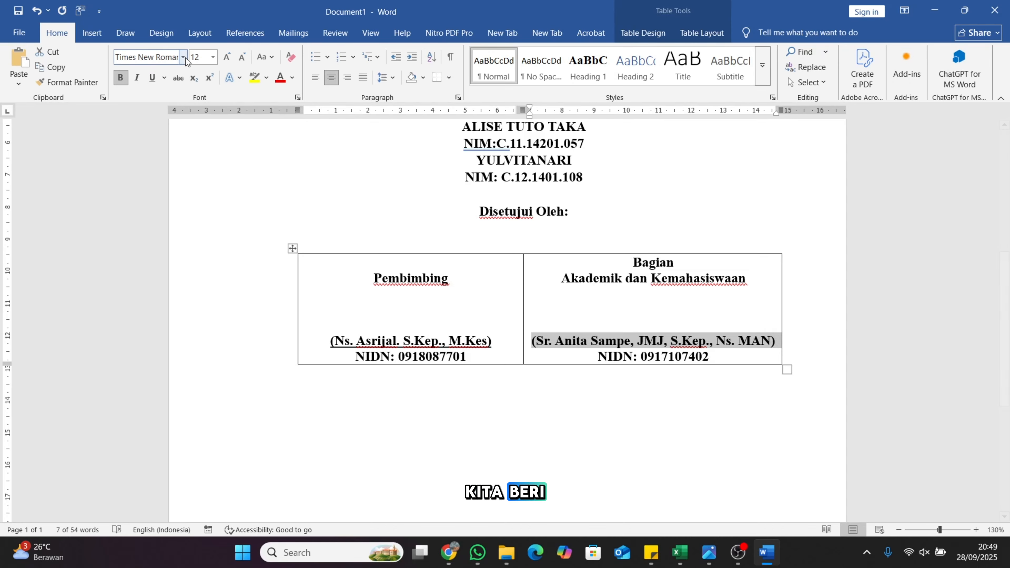
pyautogui.click(154, 79)
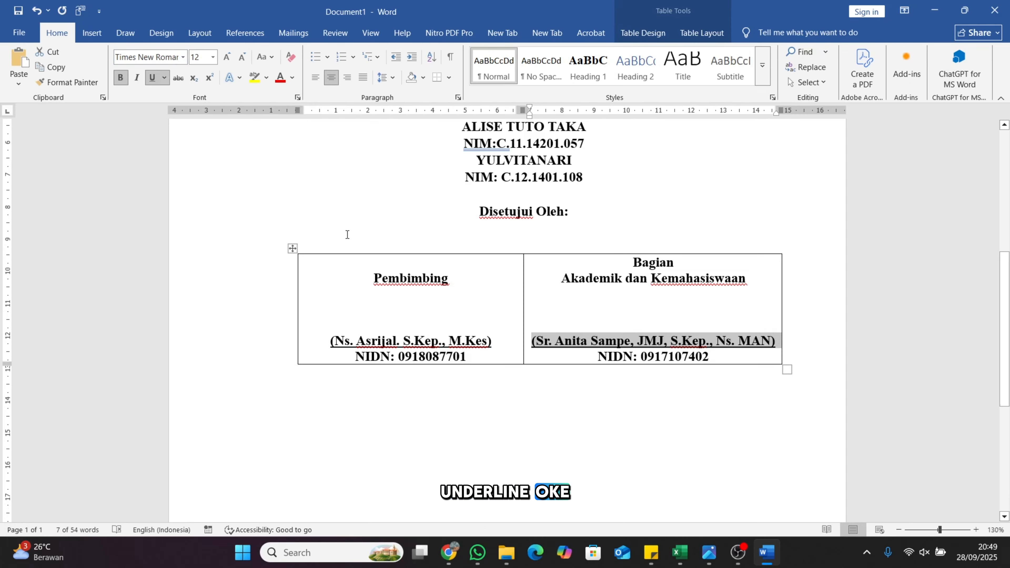
pyautogui.click(568, 293)
# Select the whole signature table and apply No Border to it
pyautogui.scroll(4, 991, 286)
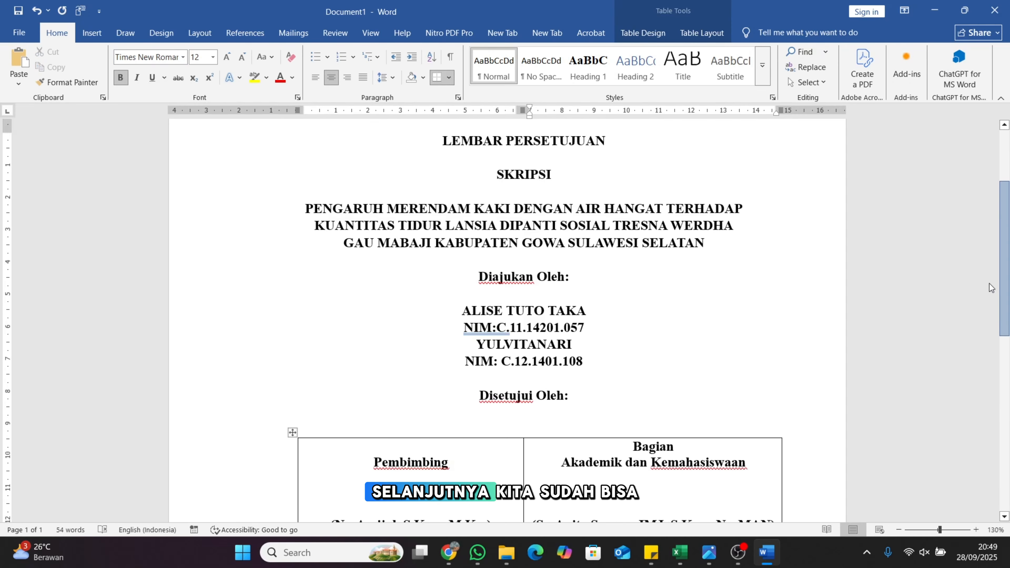
pyautogui.scroll(-4, 1005, 366)
pyautogui.moveTo(1005, 365); pyautogui.dragTo(1001, 326)
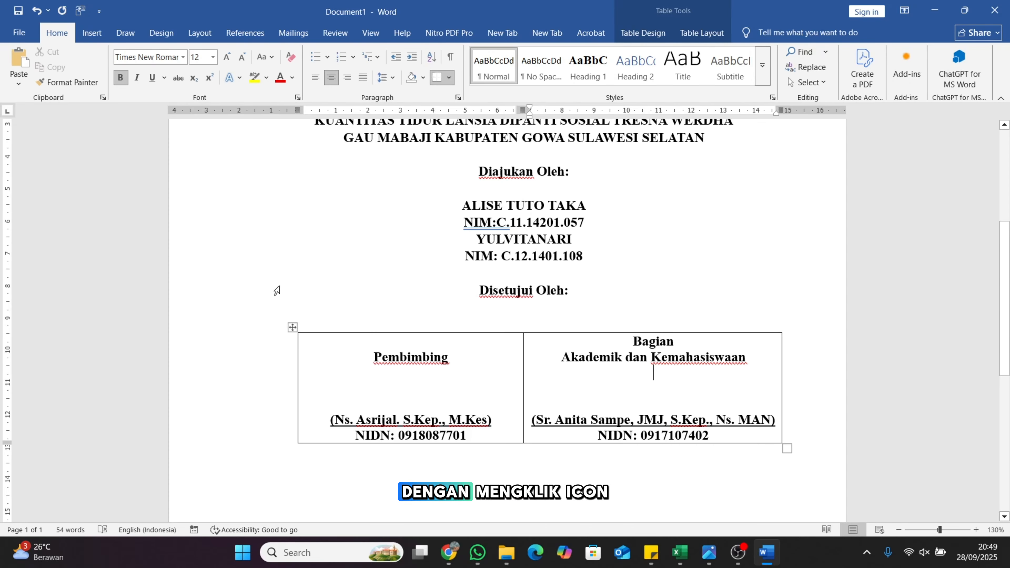
pyautogui.click(292, 328)
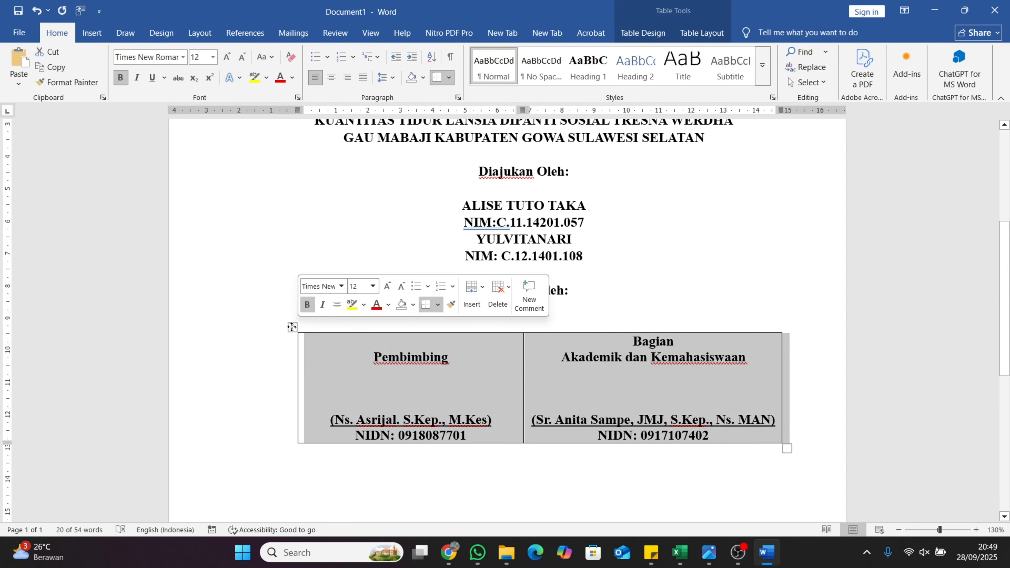
pyautogui.click(438, 307)
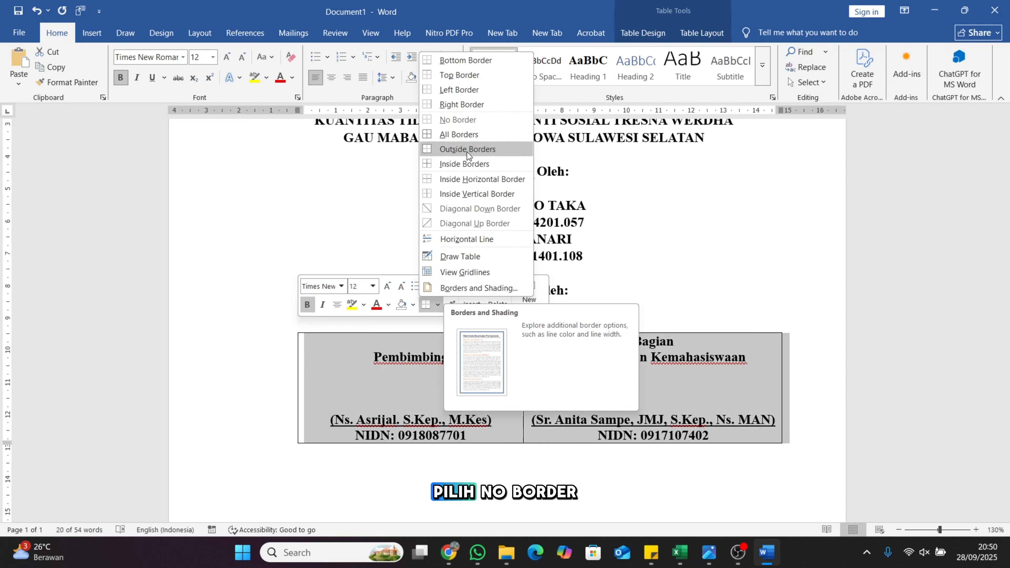
pyautogui.click(457, 124)
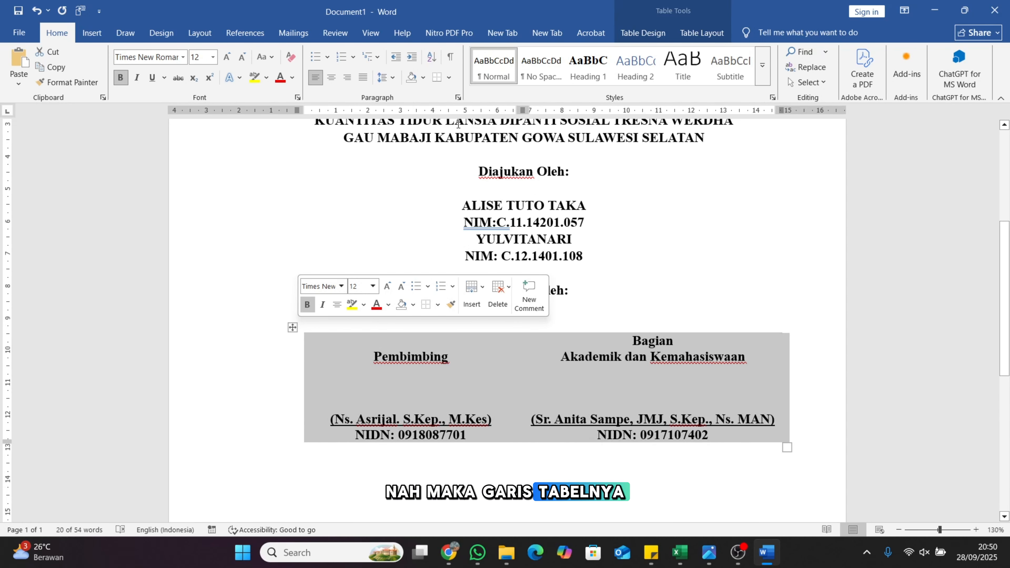
pyautogui.click(645, 274)
pyautogui.click(594, 316)
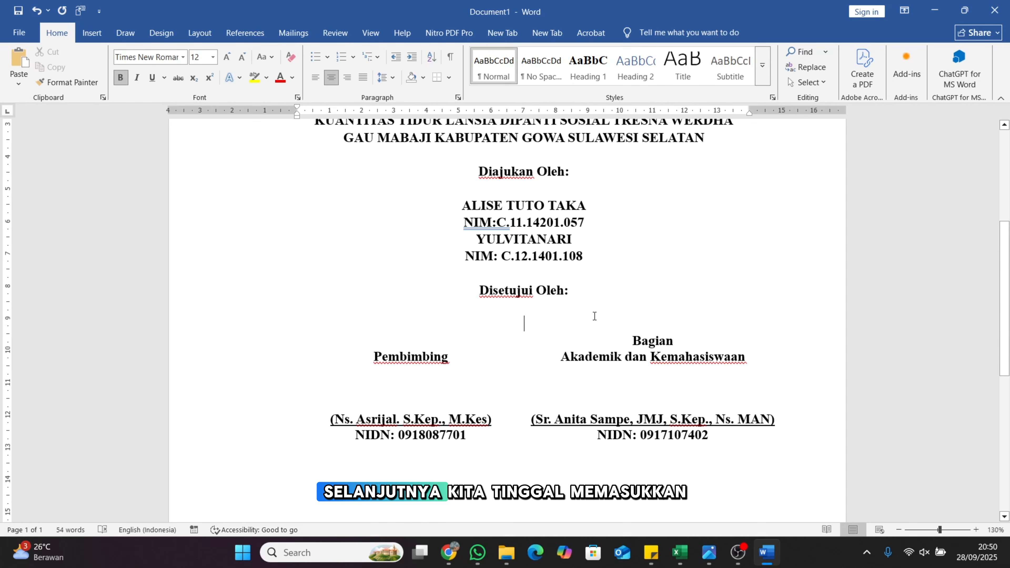
pyautogui.click(592, 231)
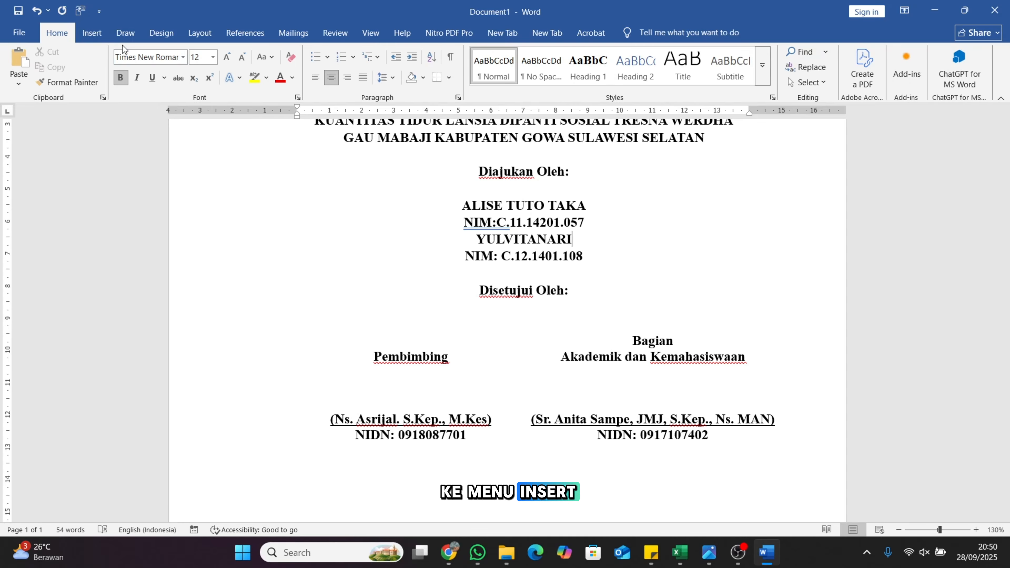
pyautogui.click(107, 32)
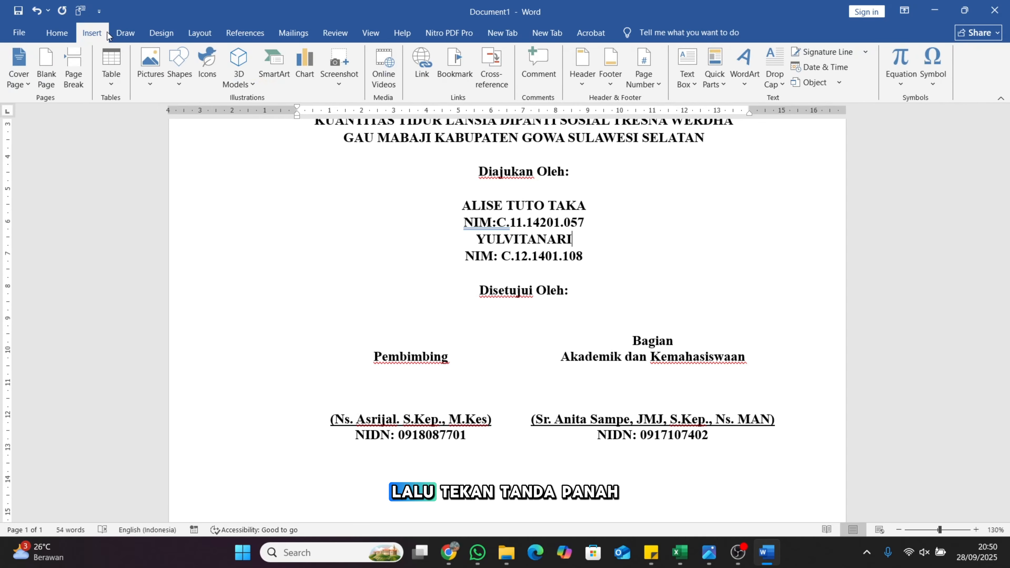
pyautogui.click(150, 83)
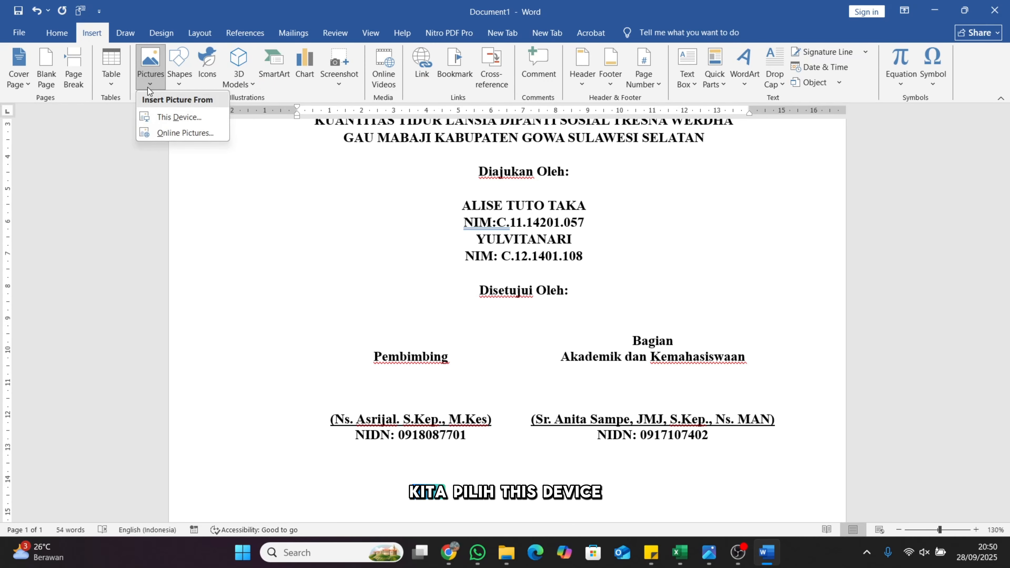
pyautogui.click(172, 117)
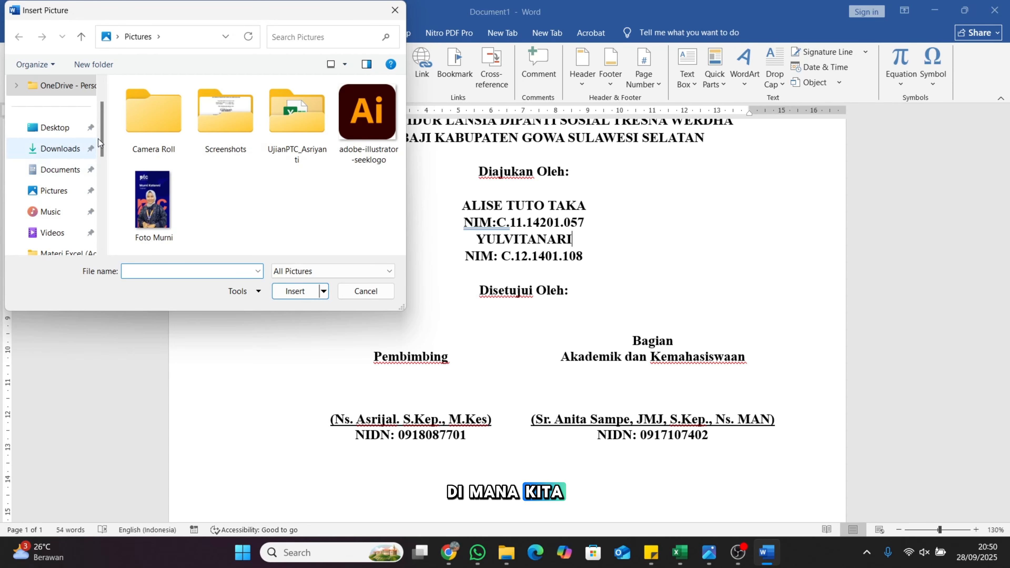
pyautogui.click(60, 148)
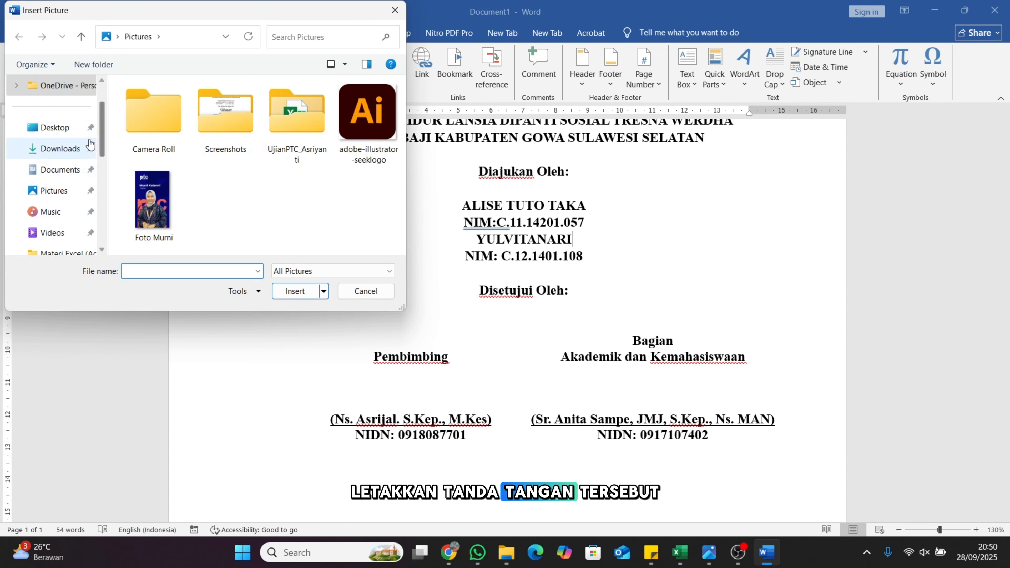
pyautogui.click(59, 127)
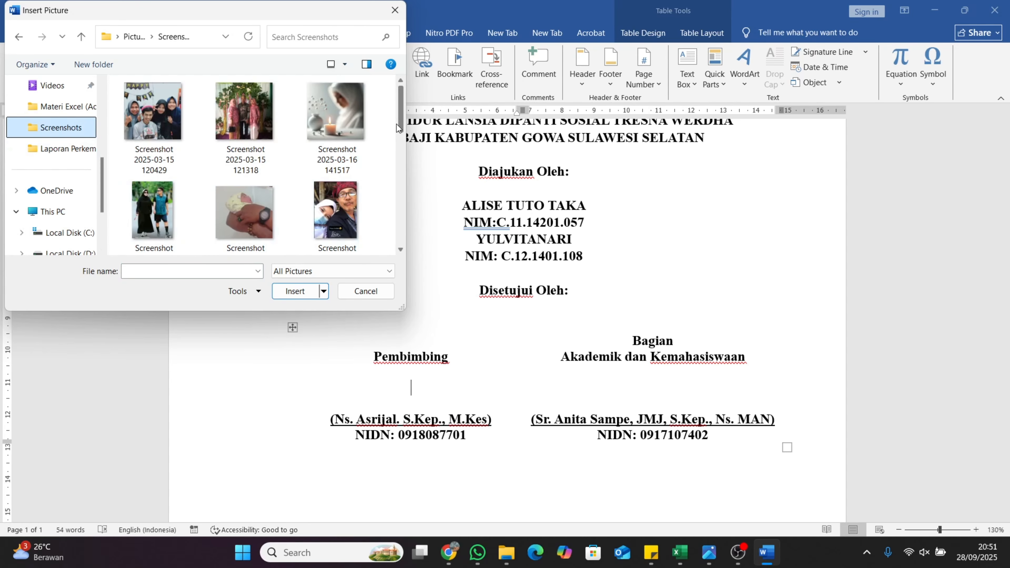
pyautogui.moveTo(397, 124); pyautogui.dragTo(406, 234)
pyautogui.click(185, 207)
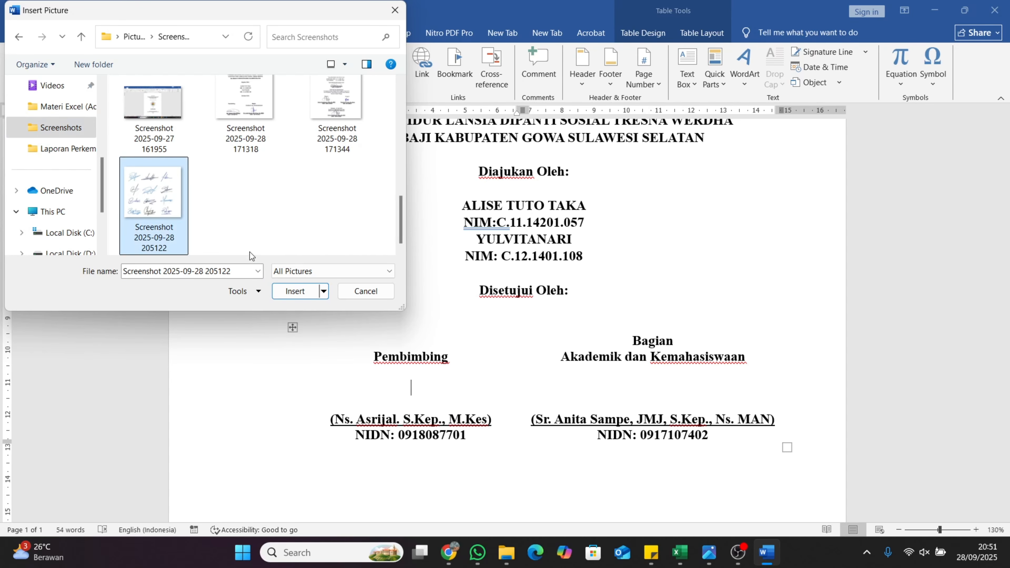
pyautogui.doubleClick(161, 197)
pyautogui.moveTo(1005, 357)
pyautogui.mouseDown()
pyautogui.moveTo(1004, 426)
pyautogui.moveTo(1004, 311)
pyautogui.moveTo(1006, 365)
pyautogui.mouseUp()
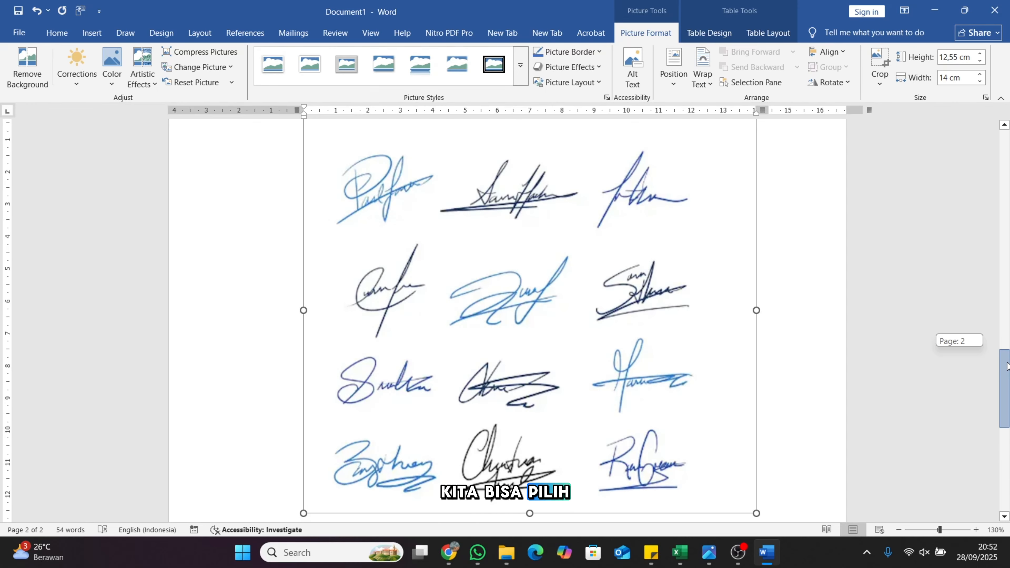
# Crop the signatures picture to the left signature alone, 2,67 × 3,45 cm, above Pembimbing
pyautogui.moveTo(1007, 366); pyautogui.dragTo(1006, 361)
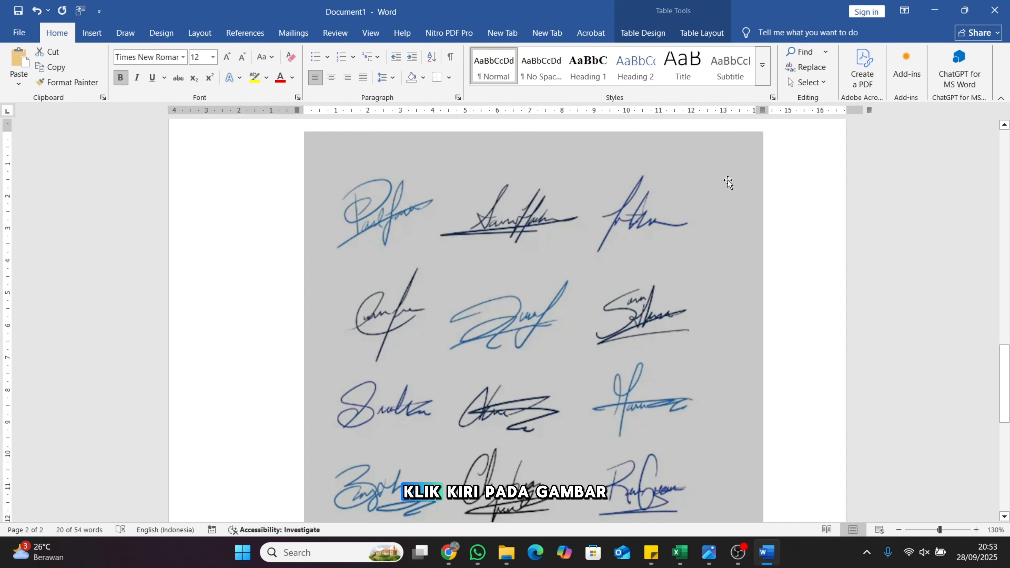
pyautogui.click(728, 182)
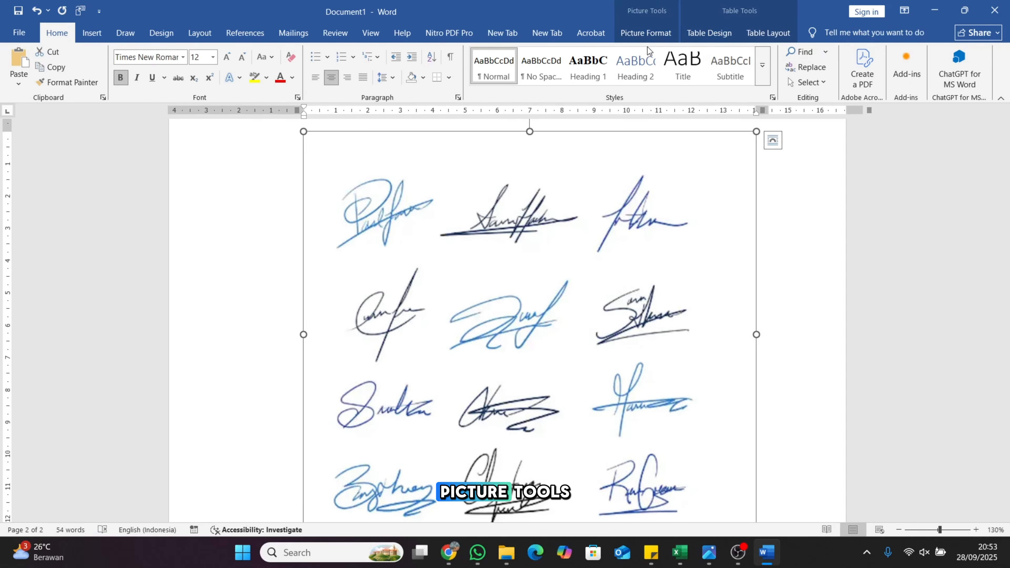
pyautogui.click(635, 30)
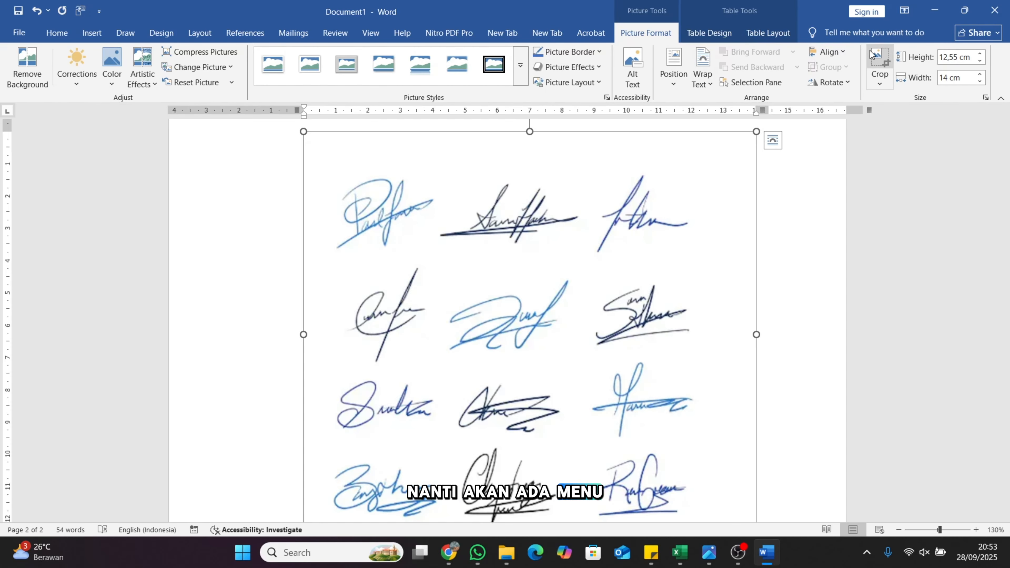
pyautogui.click(879, 60)
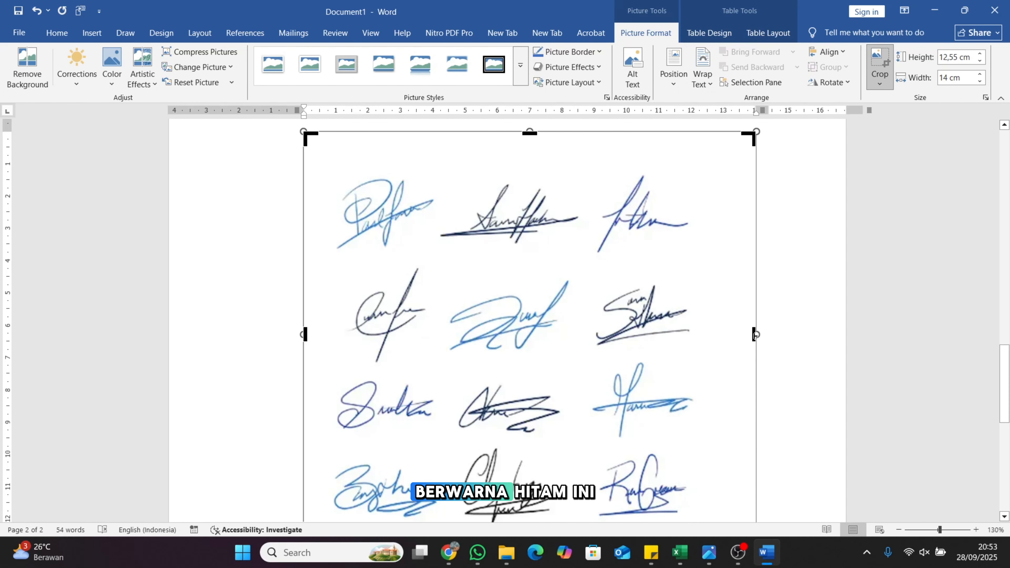
pyautogui.moveTo(754, 334); pyautogui.dragTo(438, 253)
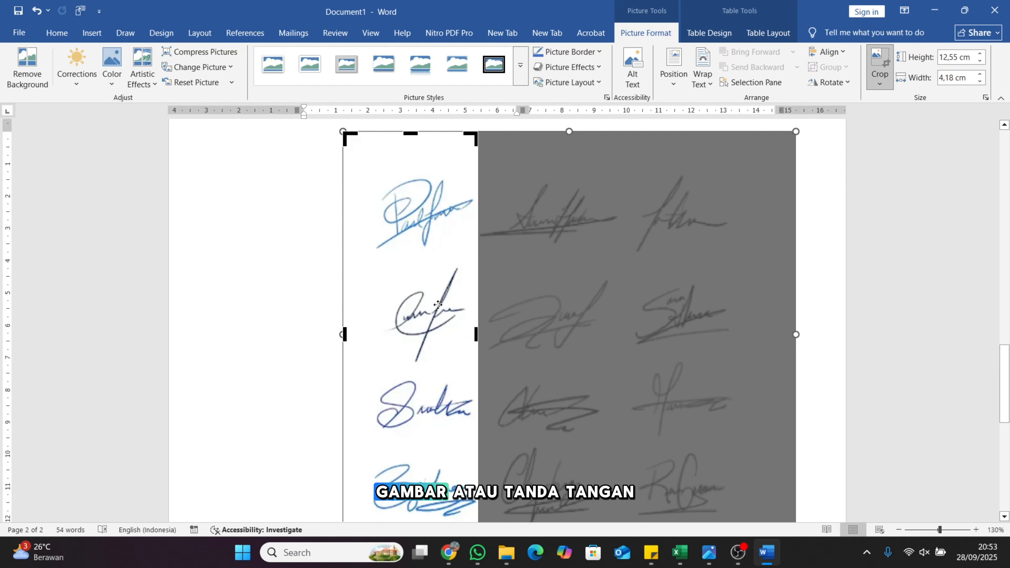
pyautogui.moveTo(415, 131); pyautogui.dragTo(412, 162)
pyautogui.moveTo(1004, 393); pyautogui.dragTo(972, 270)
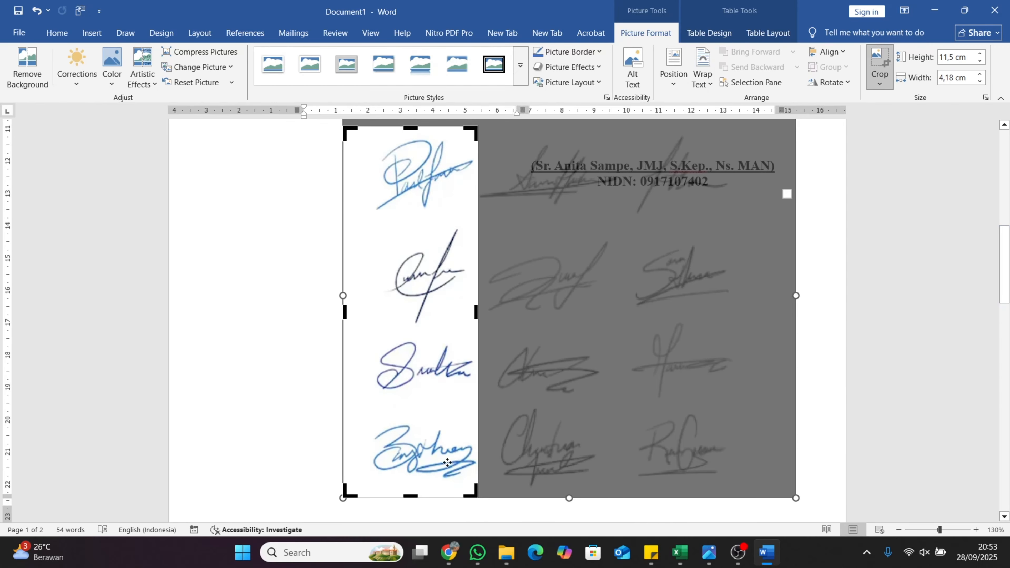
pyautogui.moveTo(409, 495); pyautogui.dragTo(417, 211)
pyautogui.moveTo(344, 166); pyautogui.dragTo(366, 176)
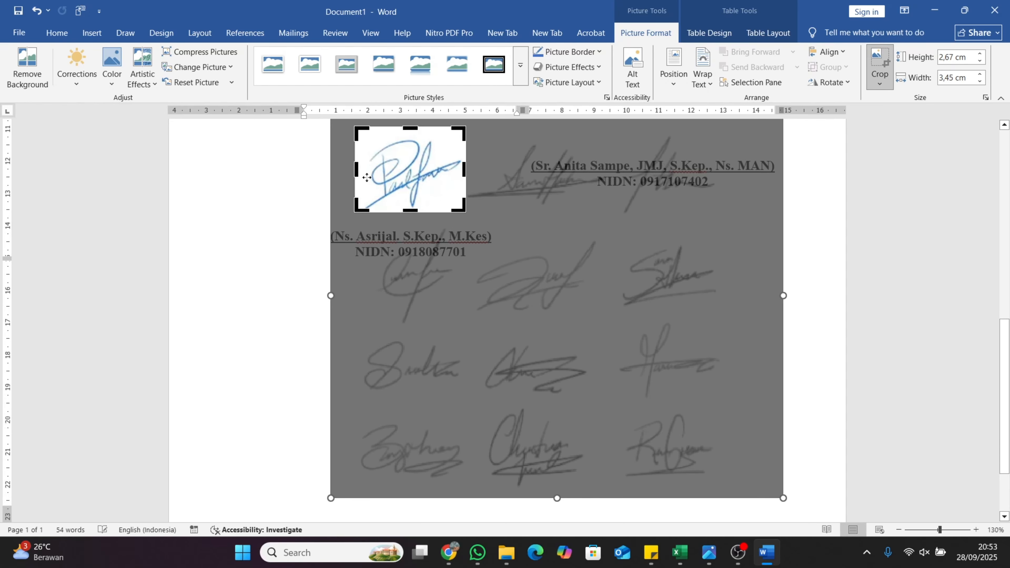
pyautogui.click(871, 59)
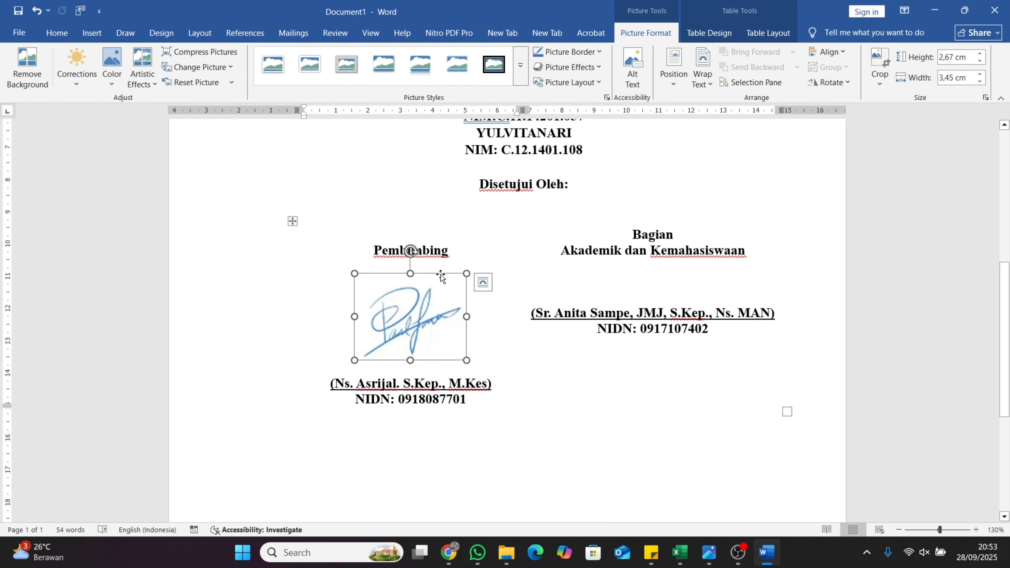
# Duplicate the signature picture and place the copy above the right signatory's name
pyautogui.hotkey('ctrl', 'd')
pyautogui.moveTo(418, 402)
pyautogui.mouseDown()
pyautogui.moveTo(574, 316)
pyautogui.moveTo(618, 272)
pyautogui.moveTo(629, 288)
pyautogui.mouseUp()
pyautogui.hotkey('ctrl', 'z')
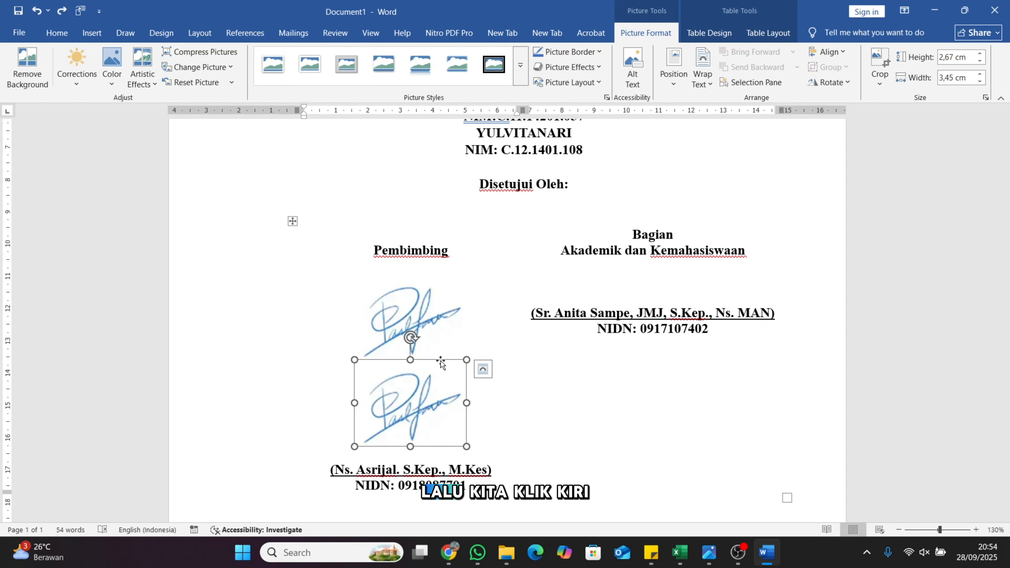
pyautogui.moveTo(440, 362)
pyautogui.mouseDown()
pyautogui.moveTo(648, 297)
pyautogui.moveTo(647, 289)
pyautogui.mouseUp()
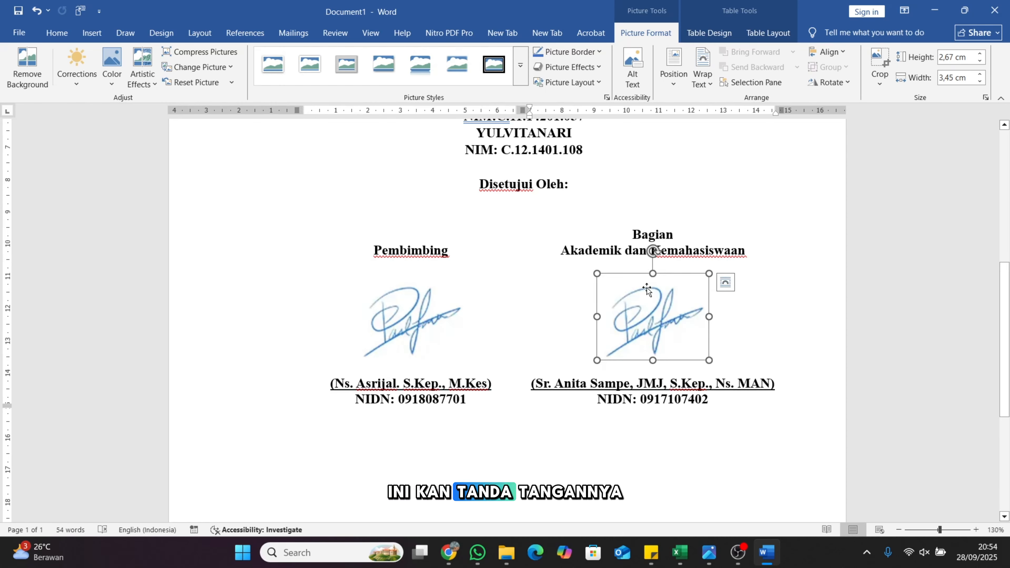
# Crop the copy to show a different, wider signature at 2,67 × 4,41 cm
pyautogui.click(879, 63)
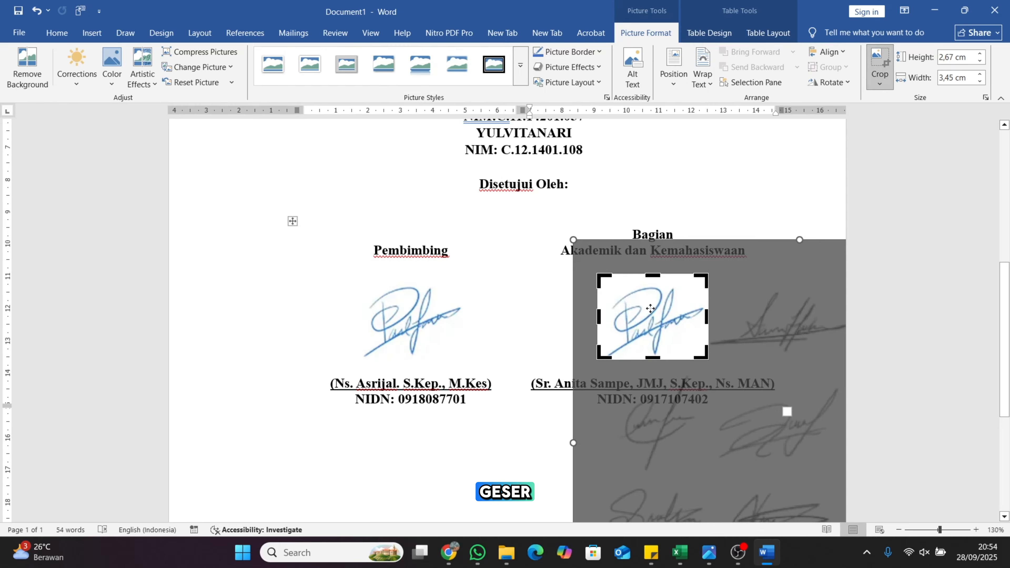
pyautogui.moveTo(651, 308)
pyautogui.mouseDown()
pyautogui.moveTo(518, 296)
pyautogui.moveTo(546, 296)
pyautogui.mouseUp()
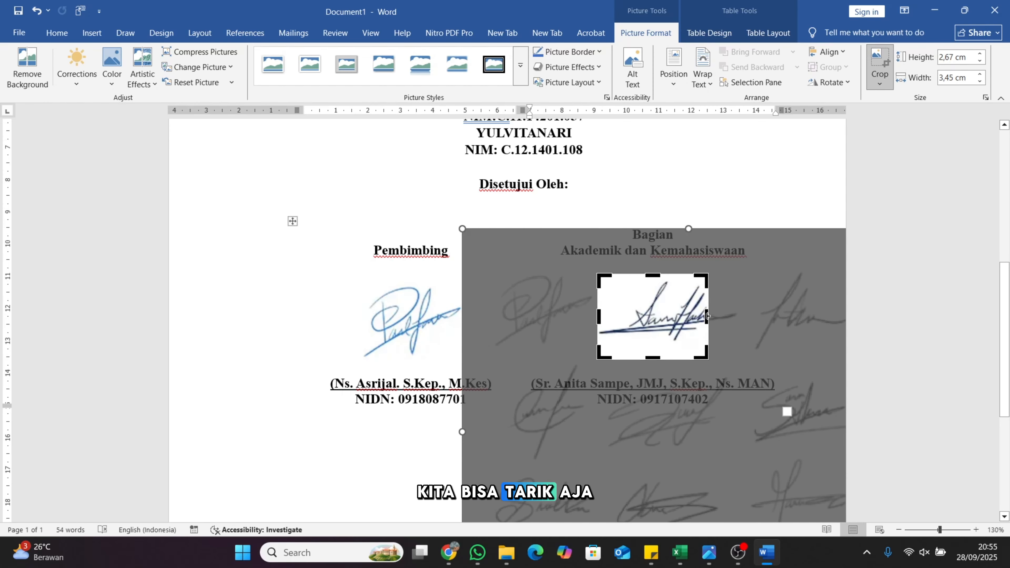
pyautogui.moveTo(706, 315); pyautogui.dragTo(738, 316)
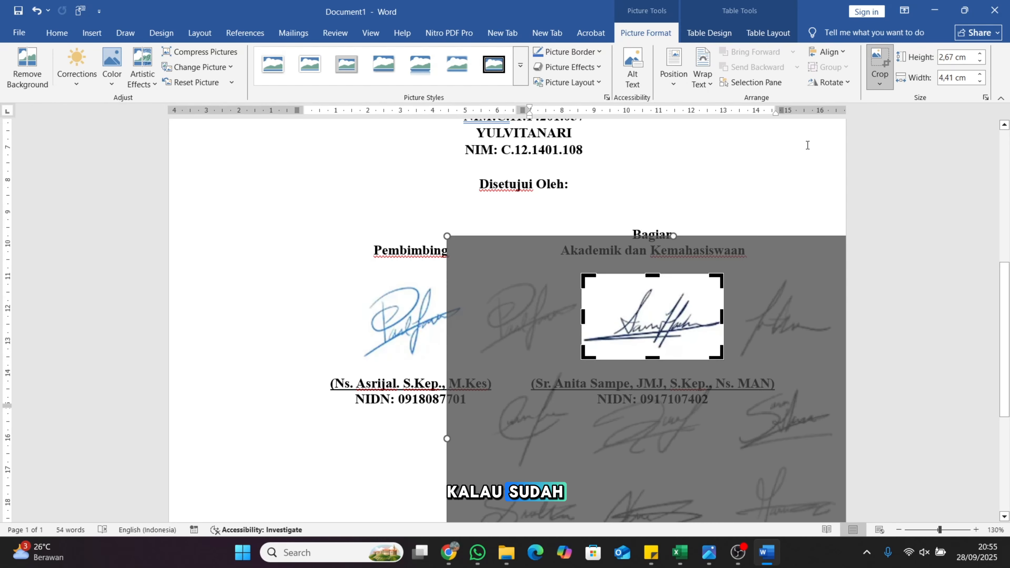
pyautogui.click(879, 62)
pyautogui.click(413, 318)
# Set the left Pembimbing signature's text wrapping to Behind Text
pyautogui.click(655, 308)
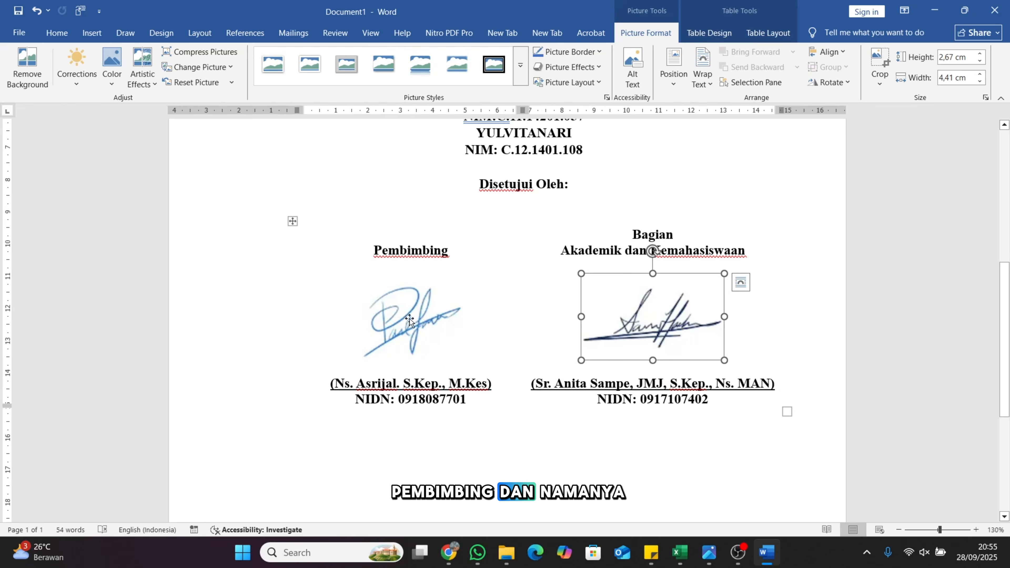
pyautogui.click(415, 336)
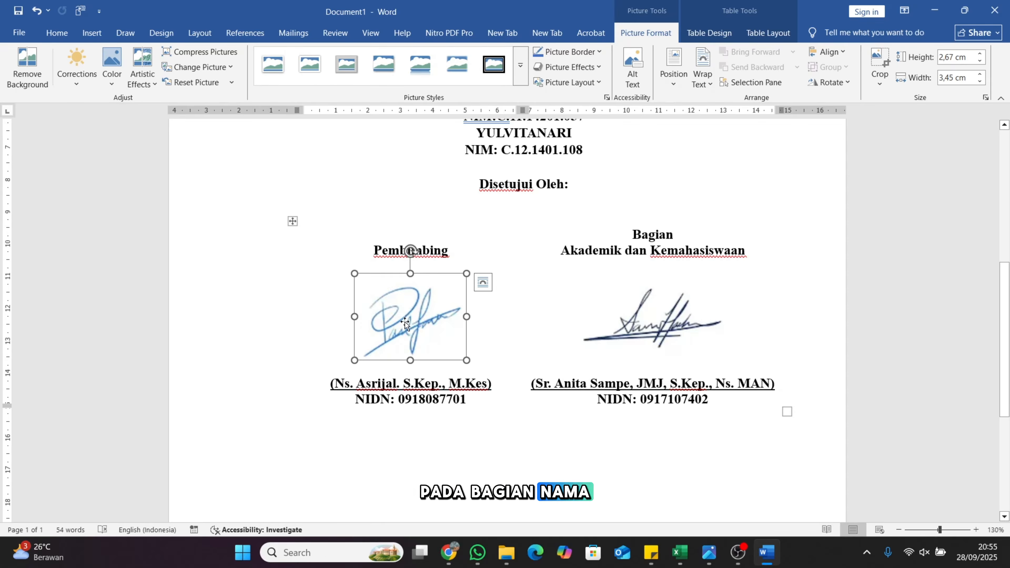
pyautogui.rightClick(417, 314)
pyautogui.click(410, 301)
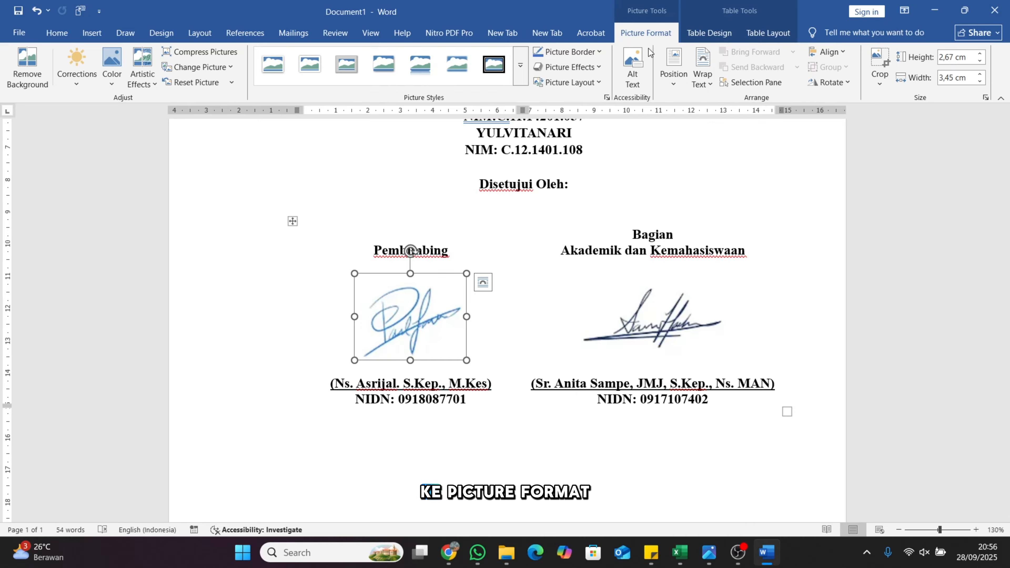
pyautogui.click(707, 83)
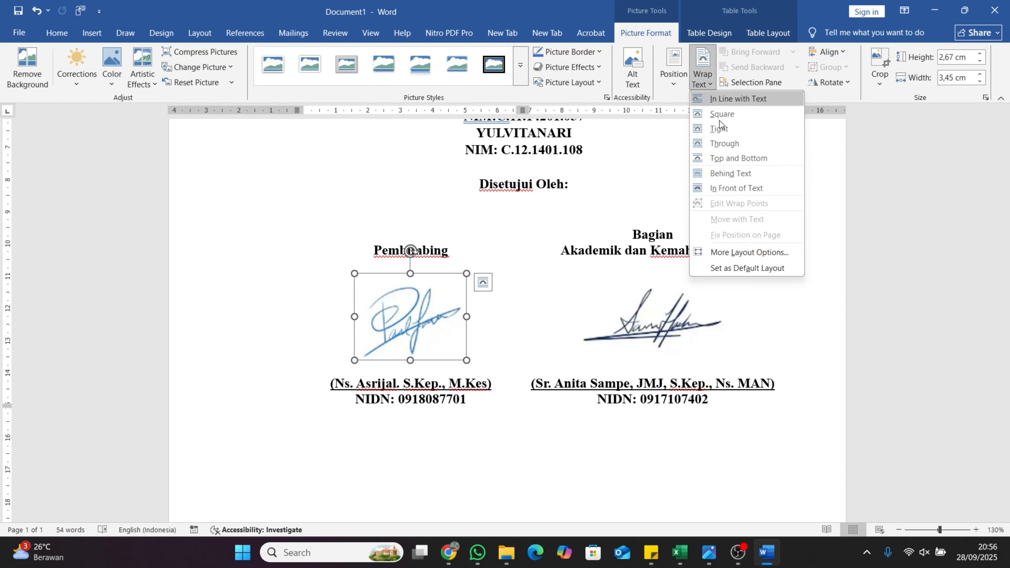
pyautogui.click(743, 178)
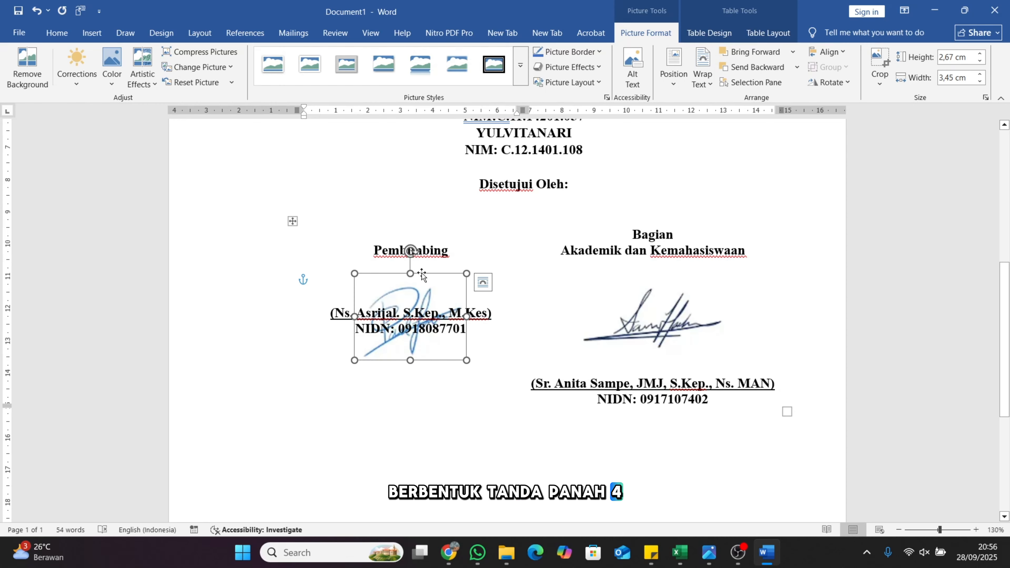
# Move the left signature up and shrink it to overlap the supervisor's name
pyautogui.moveTo(422, 274)
pyautogui.mouseDown()
pyautogui.moveTo(420, 240)
pyautogui.moveTo(462, 245)
pyautogui.mouseUp()
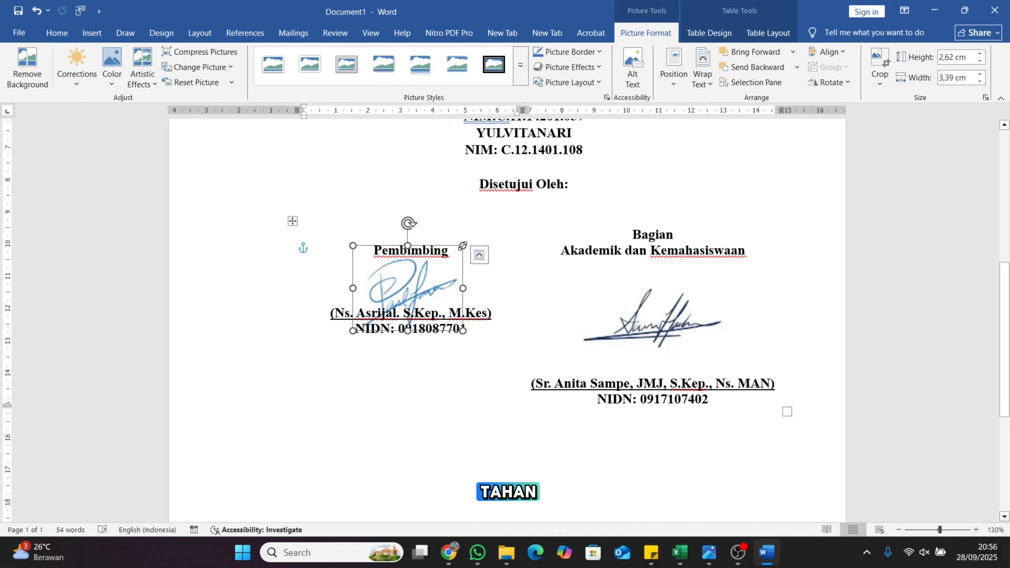
pyautogui.moveTo(462, 245); pyautogui.dragTo(437, 281)
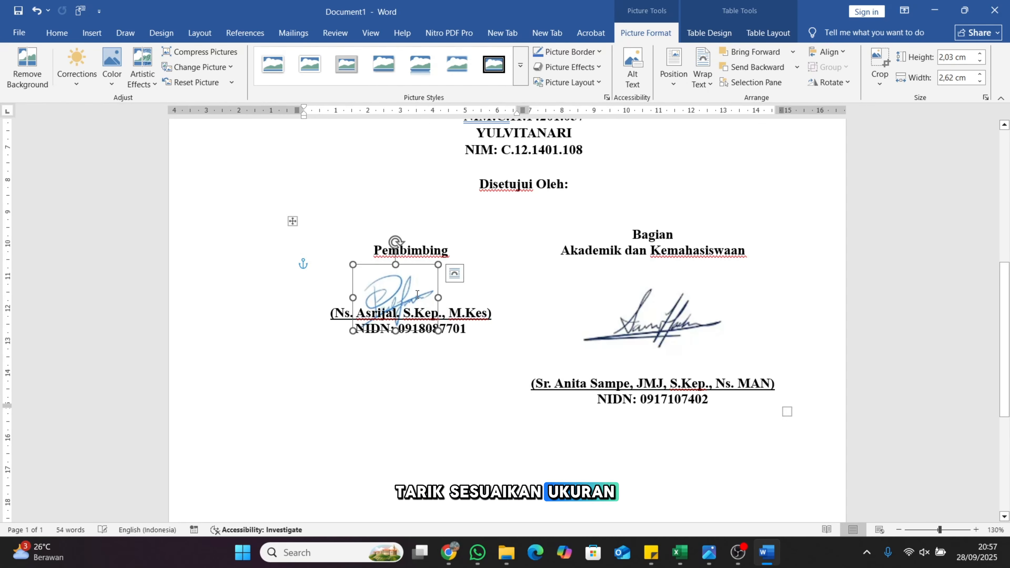
pyautogui.hotkey('ctrl', 'z')
pyautogui.moveTo(462, 246)
pyautogui.mouseDown()
pyautogui.moveTo(462, 259)
pyautogui.moveTo(446, 260)
pyautogui.moveTo(441, 246)
pyautogui.moveTo(455, 253)
pyautogui.mouseUp()
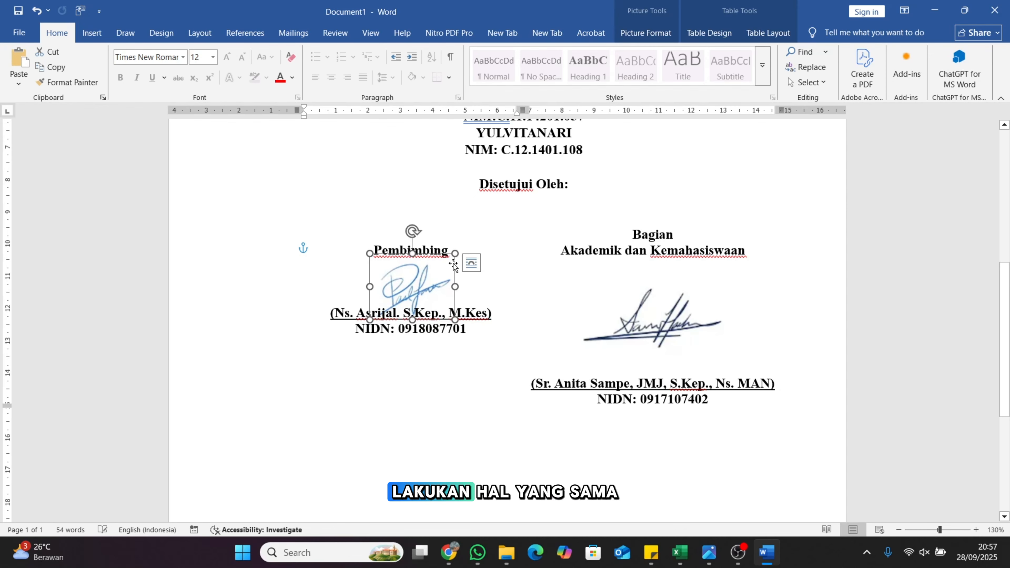
pyautogui.click(663, 322)
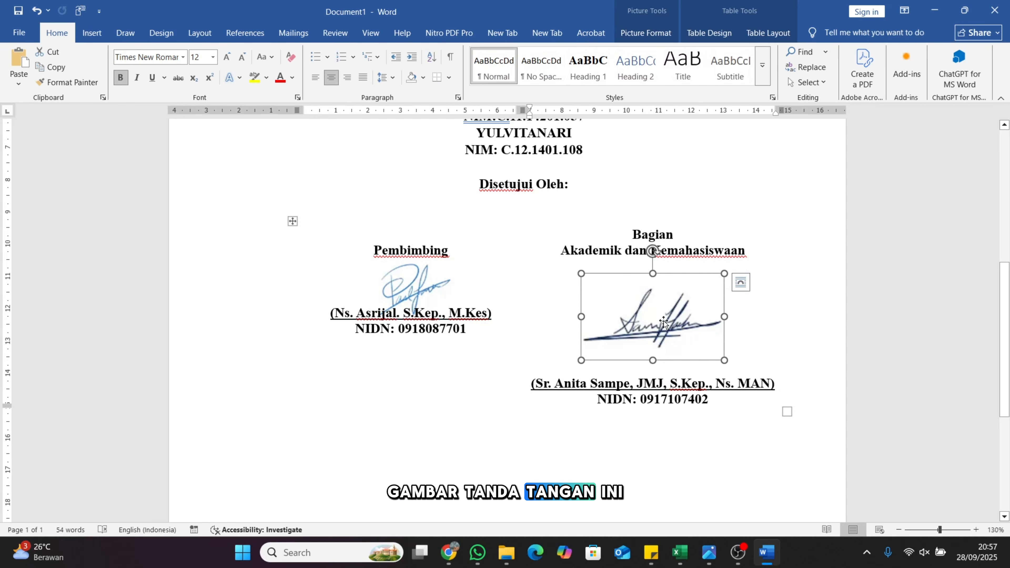
# Put the right signature behind text, move it up and shrink it to 2,29 × 3,79 cm
pyautogui.click(641, 32)
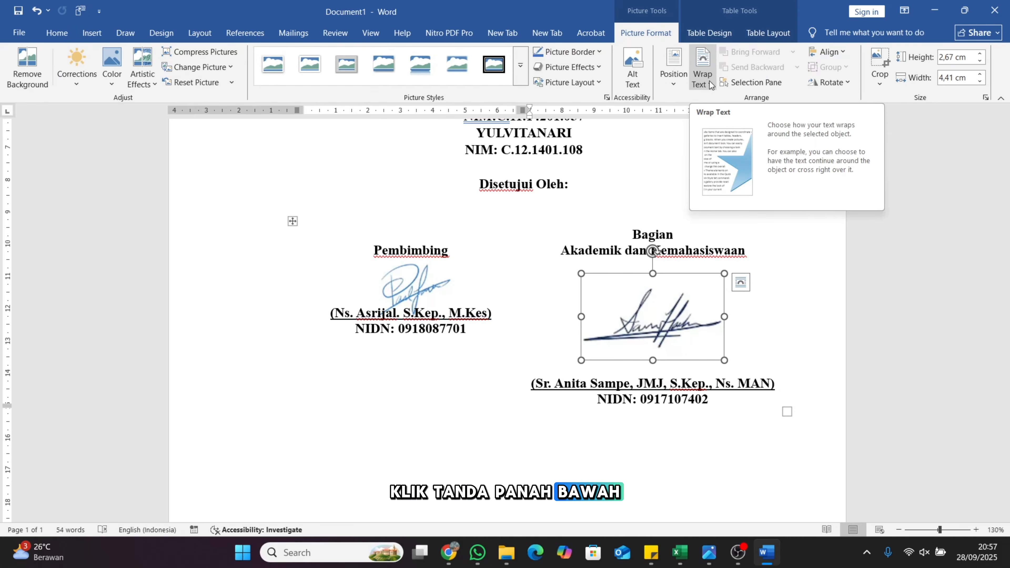
pyautogui.click(709, 81)
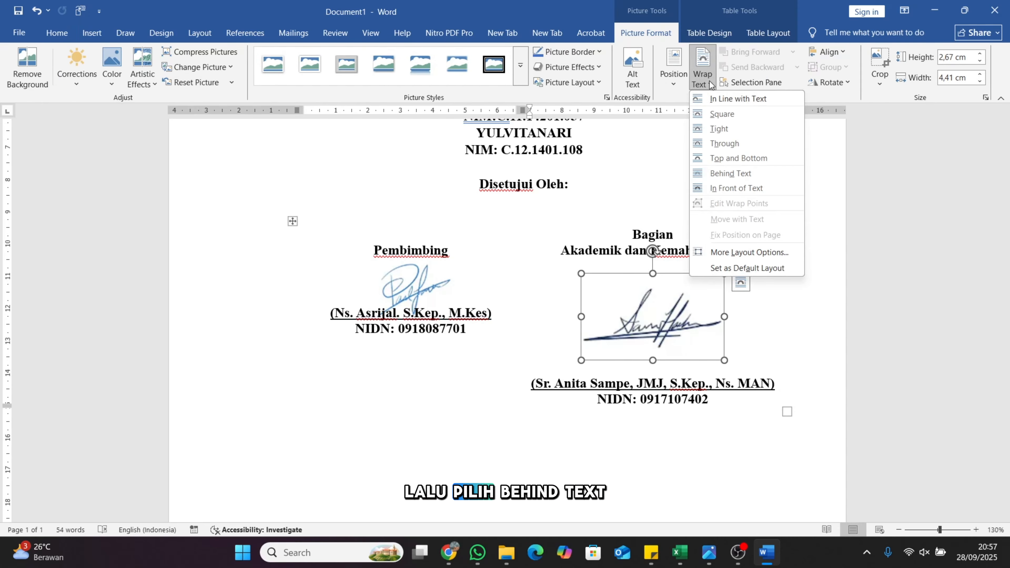
pyautogui.click(735, 173)
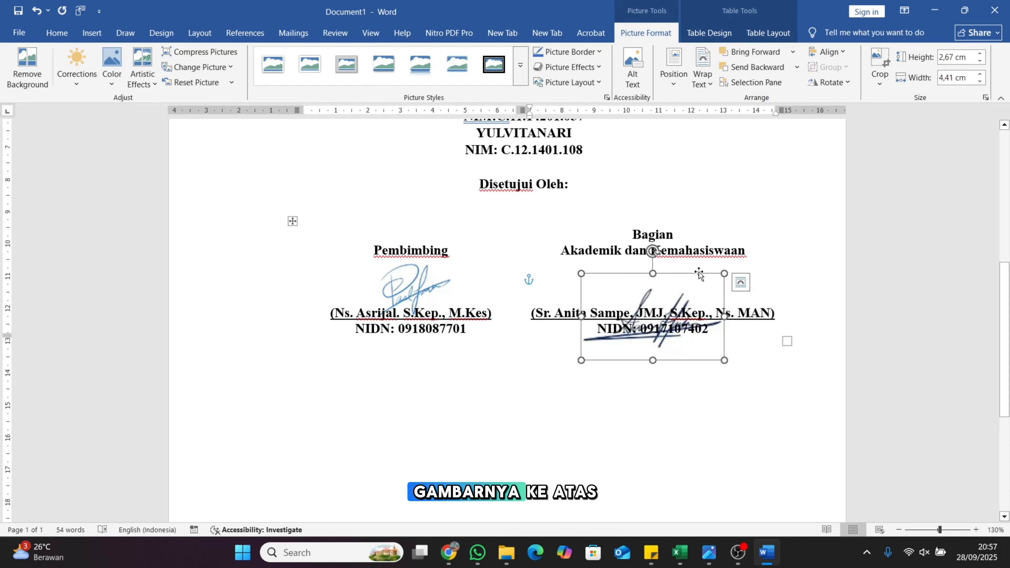
pyautogui.moveTo(699, 274); pyautogui.dragTo(702, 234)
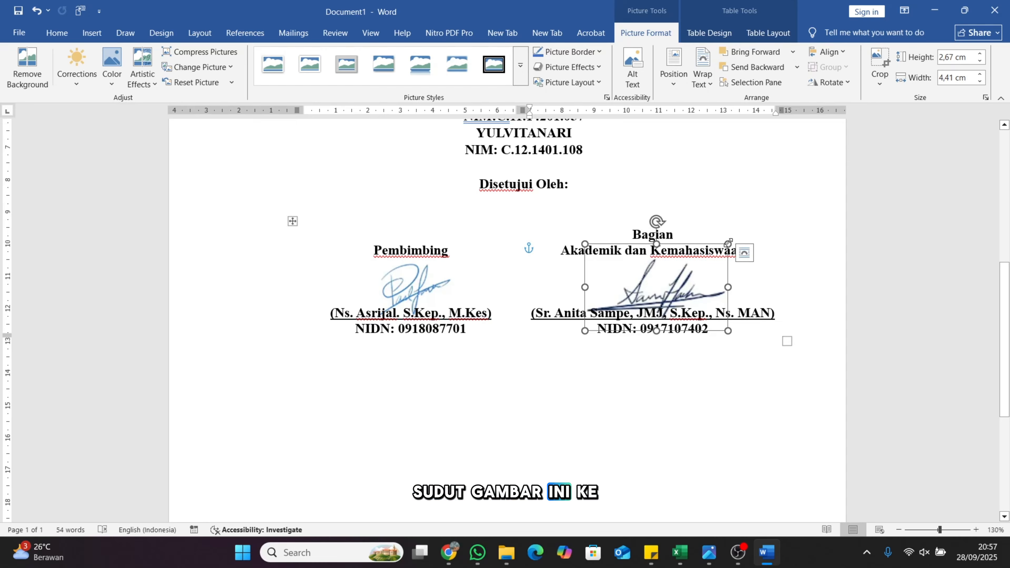
pyautogui.moveTo(729, 242); pyautogui.dragTo(674, 257)
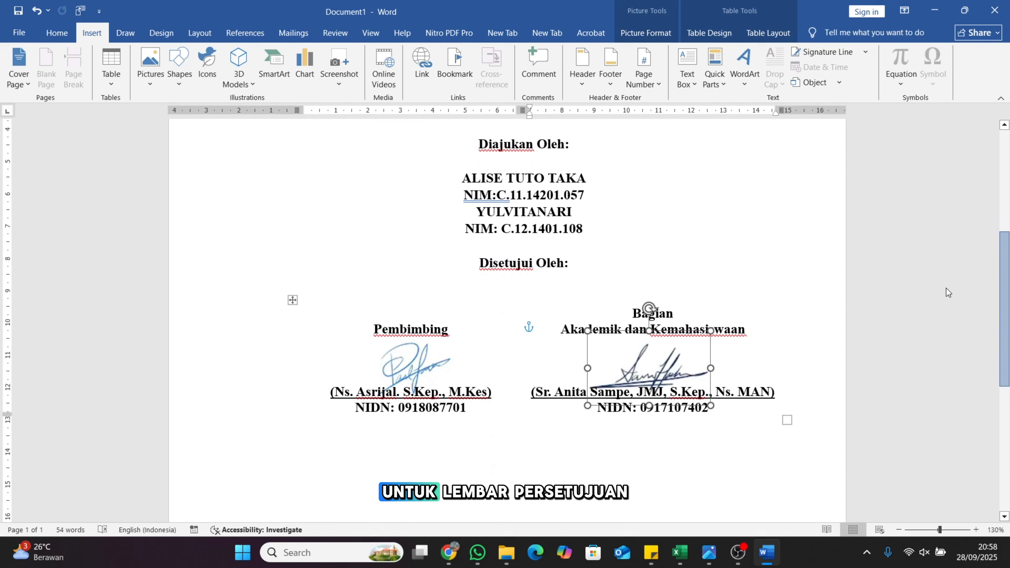
# Insert a page break after the approval page and left-align the new second page
pyautogui.scroll(3, 946, 288)
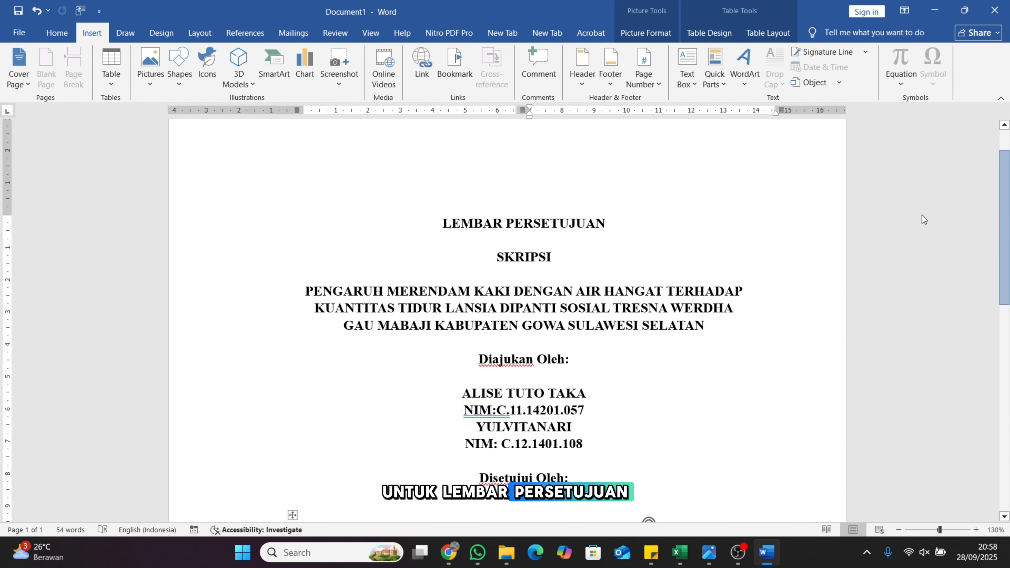
pyautogui.scroll(-3, 922, 223)
pyautogui.scroll(2, 924, 233)
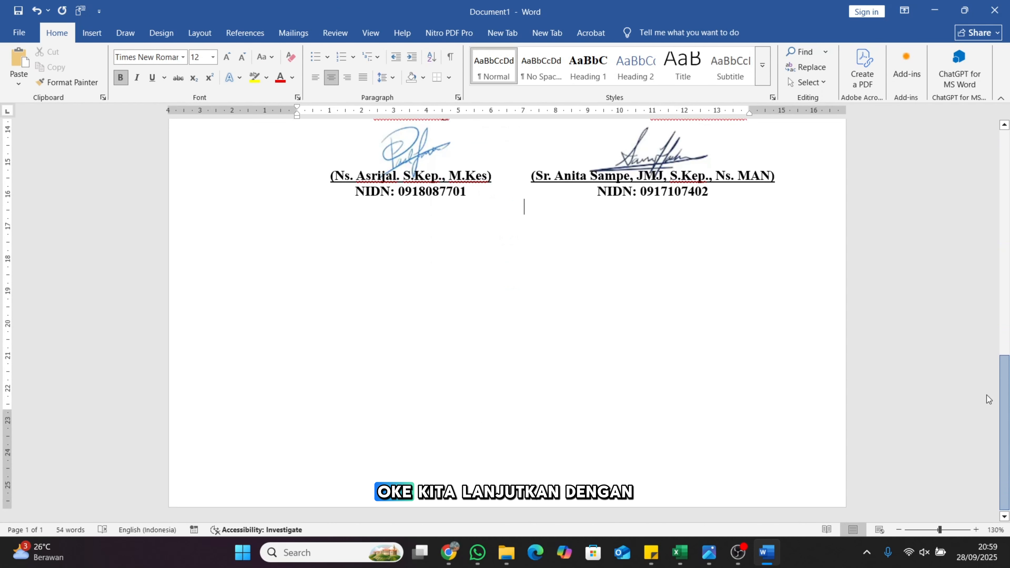
pyautogui.scroll(10, 962, 211)
pyautogui.scroll(-3, 970, 254)
pyautogui.scroll(-8, 697, 249)
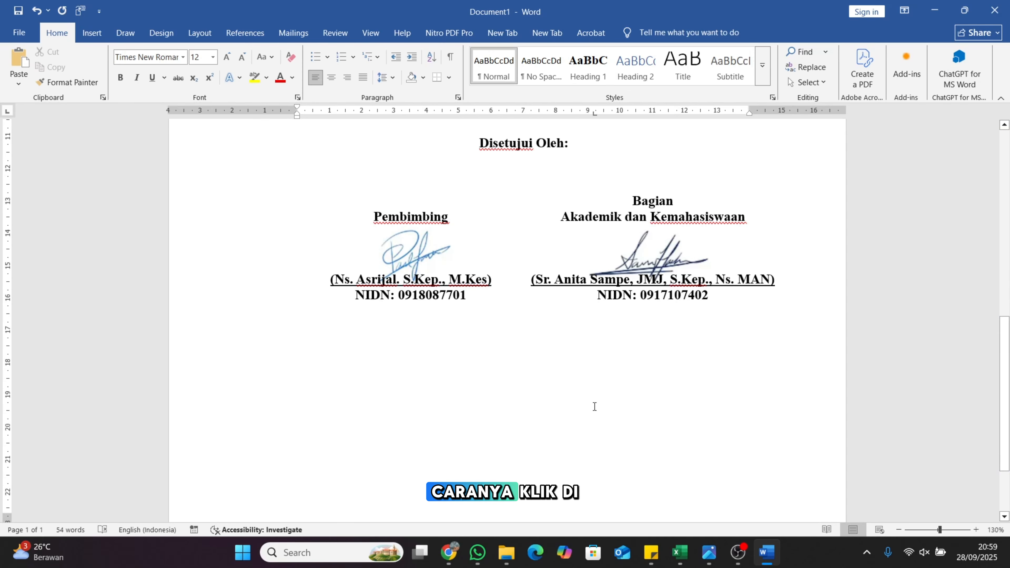
pyautogui.click(523, 365)
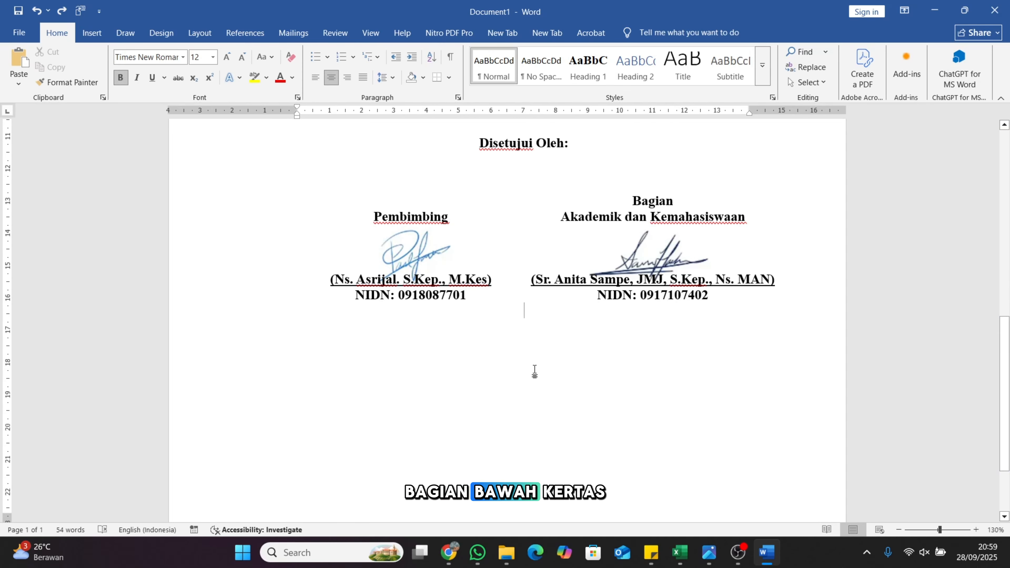
pyautogui.doubleClick(575, 380)
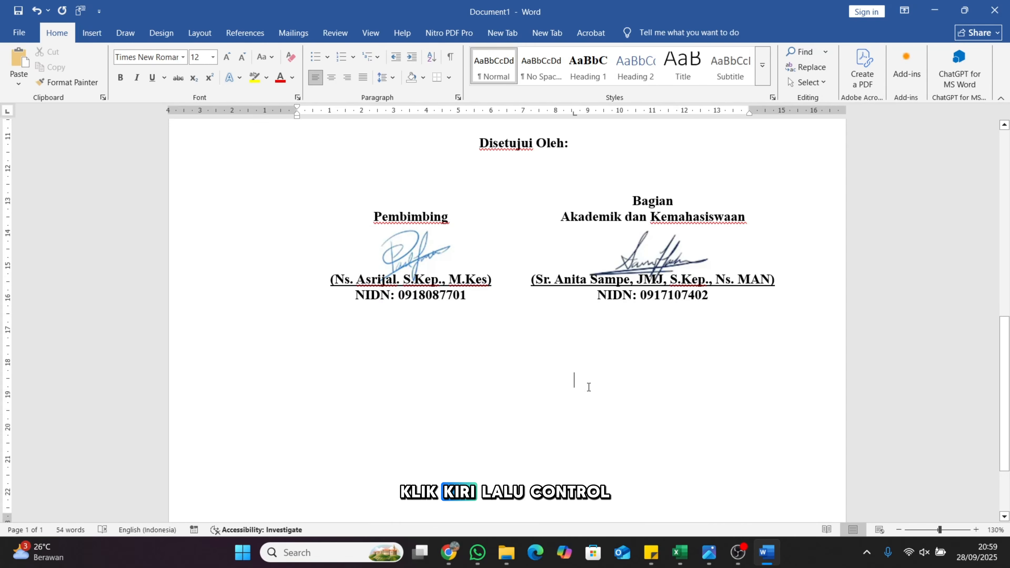
pyautogui.hotkey('ctrl', 'z')
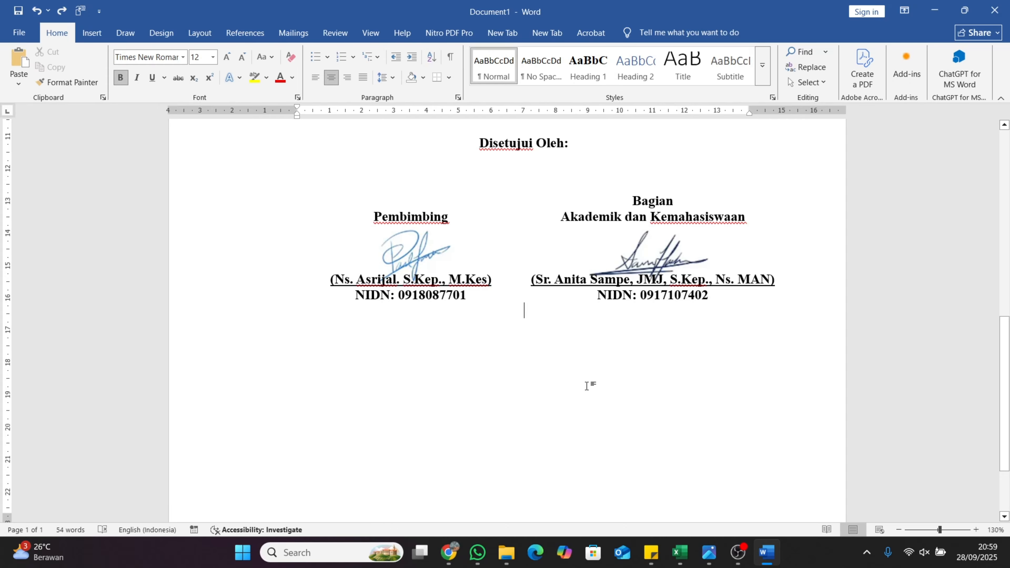
pyautogui.hotkey('ctrl', 'Return')
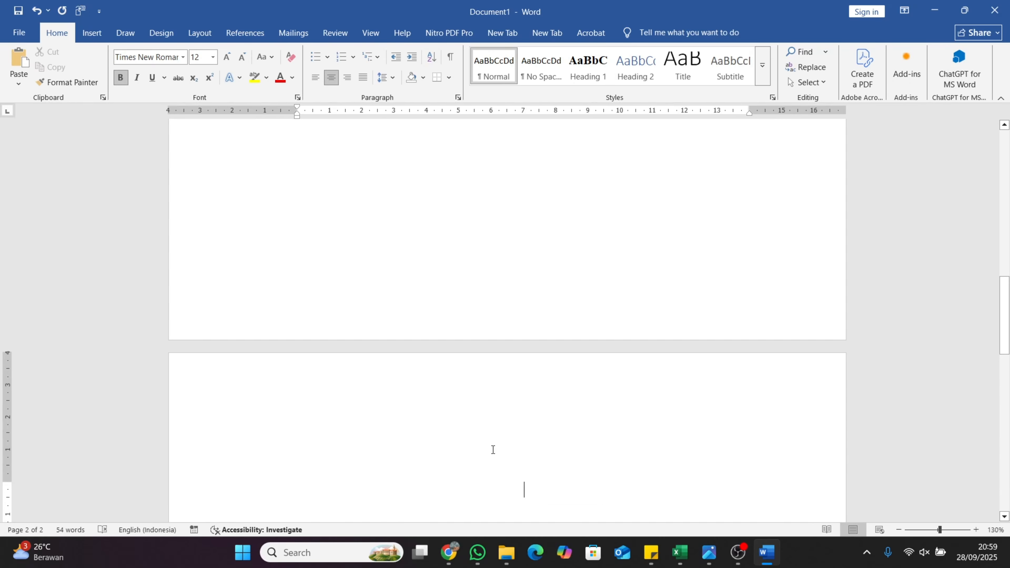
pyautogui.hotkey('ctrl', 'l')
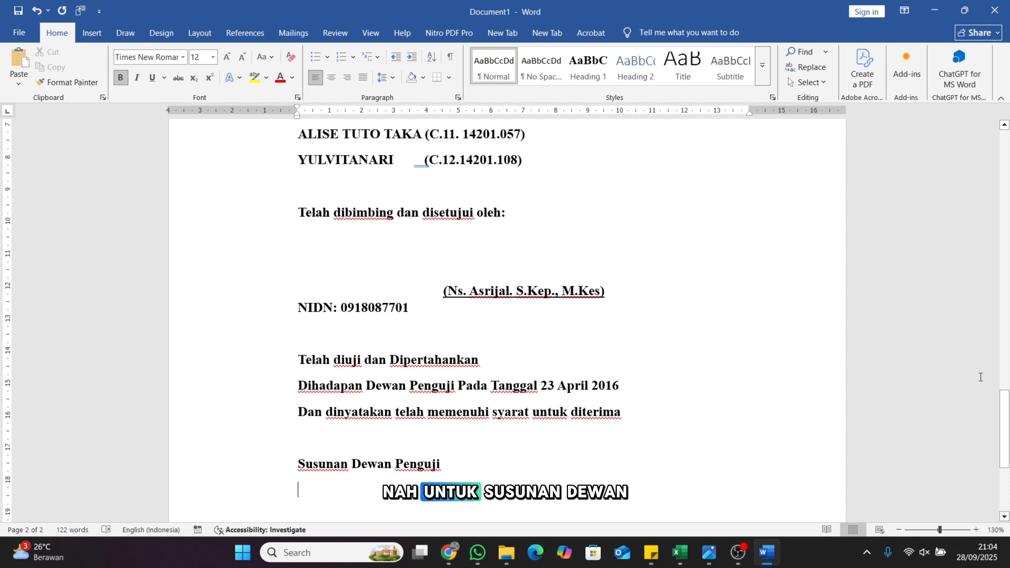
pyautogui.scroll(-4, 1004, 516)
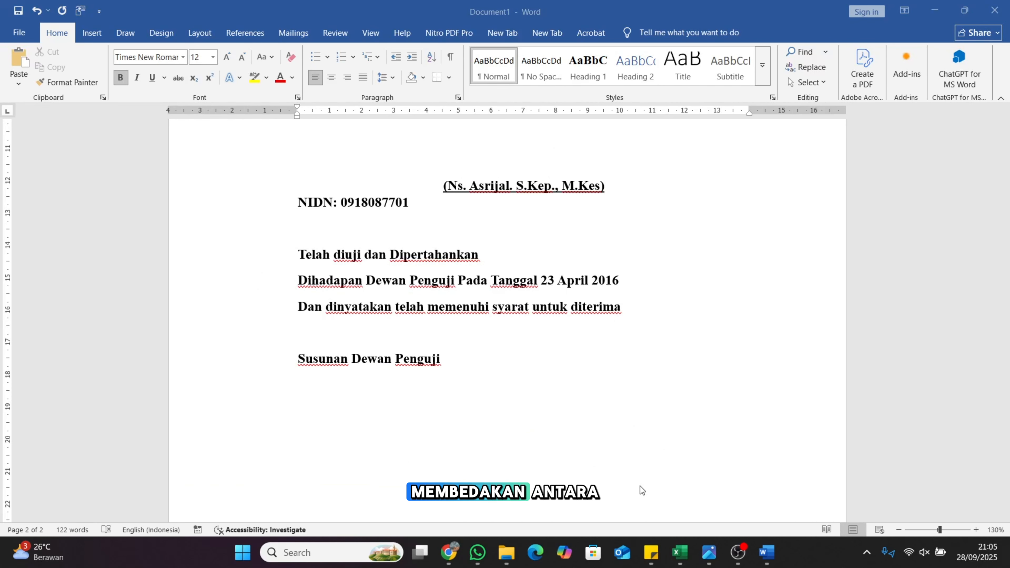
pyautogui.click(704, 549)
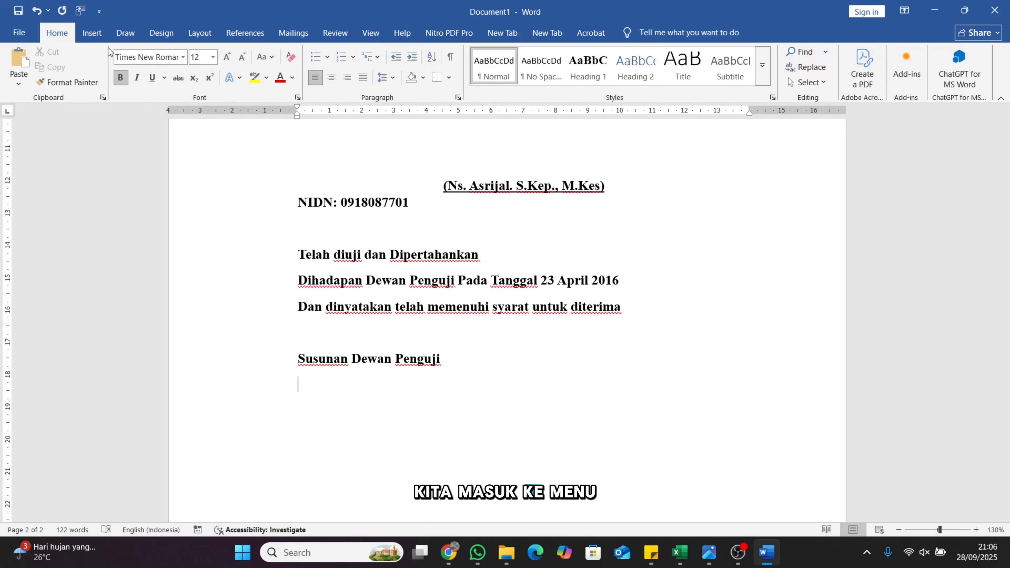
# Insert a 3-column, 2-row table under Susunan Dewan Penguji
pyautogui.click(91, 33)
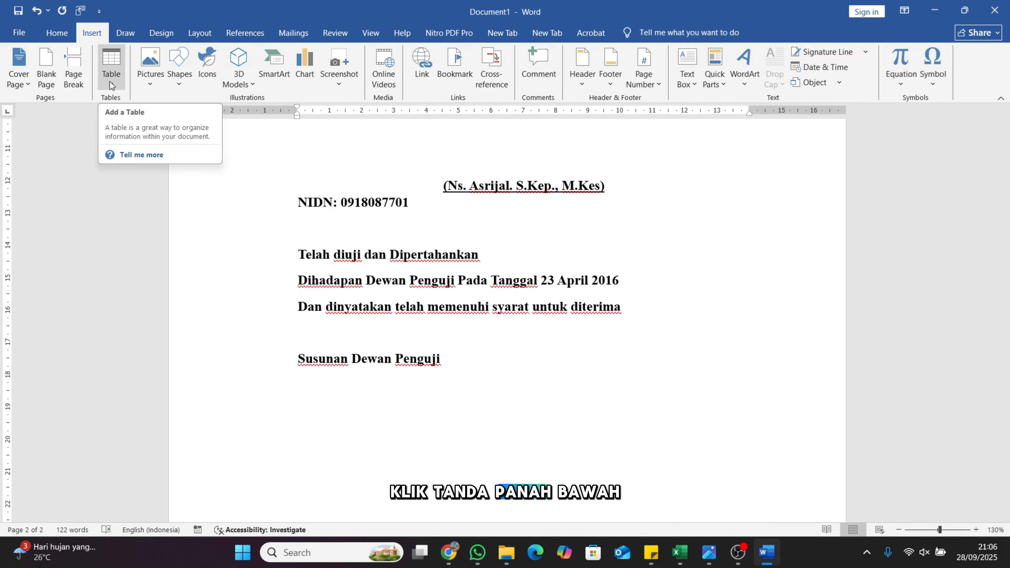
pyautogui.click(112, 86)
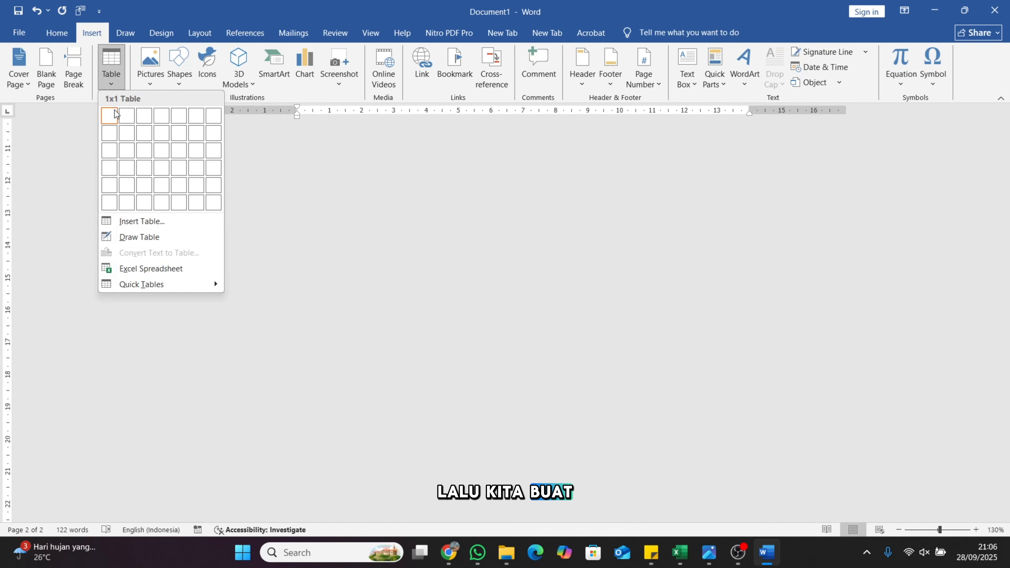
pyautogui.click(137, 135)
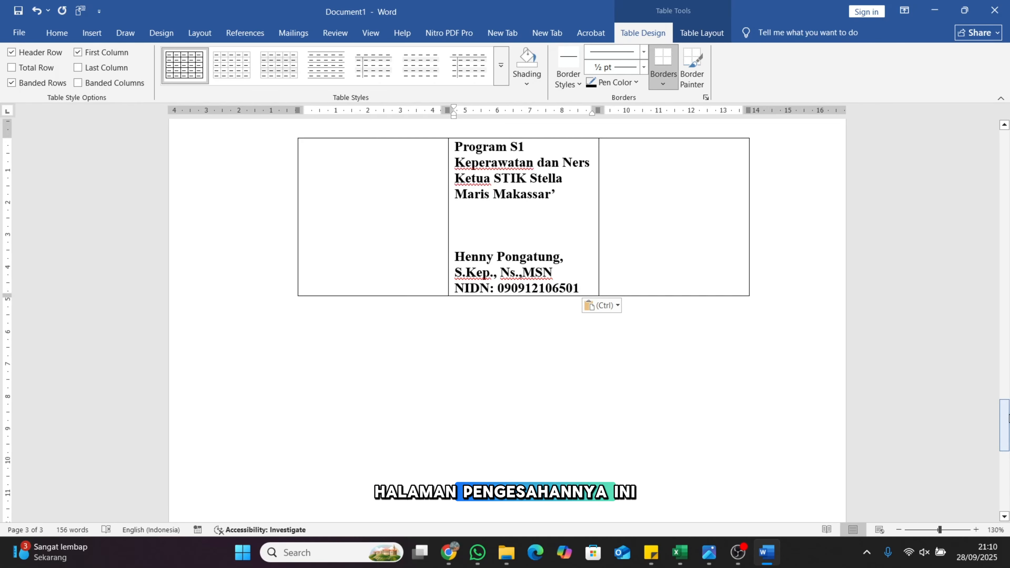
# Centre the validation text together with the examiner table
pyautogui.moveTo(1008, 417)
pyautogui.mouseDown()
pyautogui.moveTo(973, 261)
pyautogui.moveTo(974, 339)
pyautogui.moveTo(974, 287)
pyautogui.mouseUp()
pyautogui.moveTo(302, 176); pyautogui.dragTo(657, 481)
pyautogui.moveTo(721, 490); pyautogui.dragTo(719, 494)
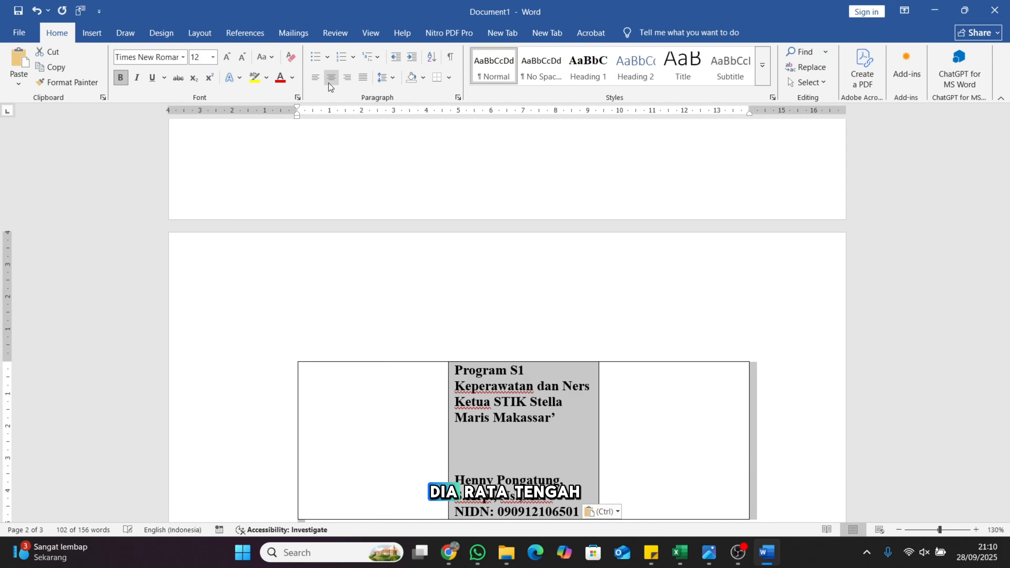
pyautogui.click(331, 77)
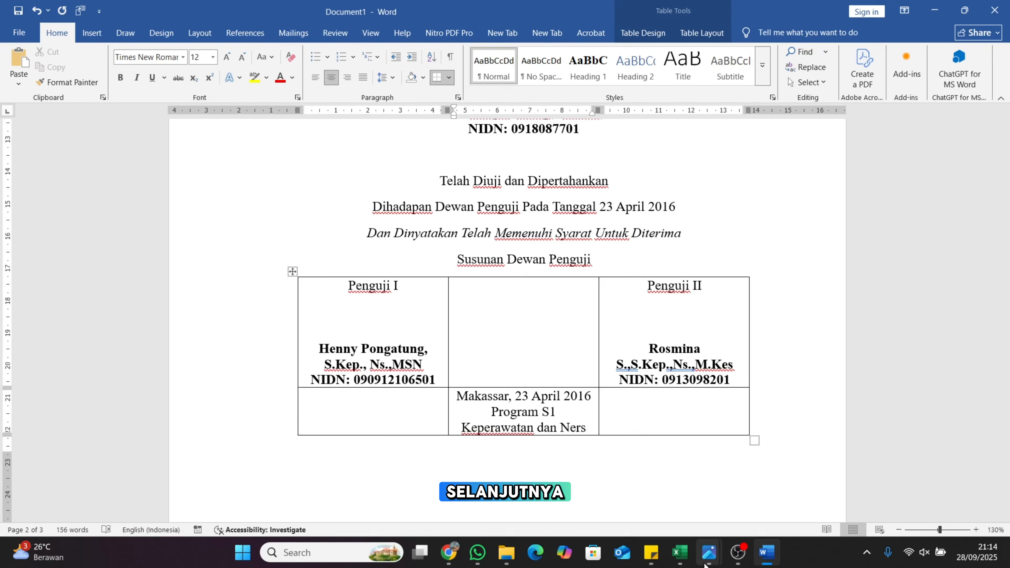
# Review the scanned HALAMAN PENGESAHAN example page with its Penguji signatures in Photos
pyautogui.moveTo(708, 557)
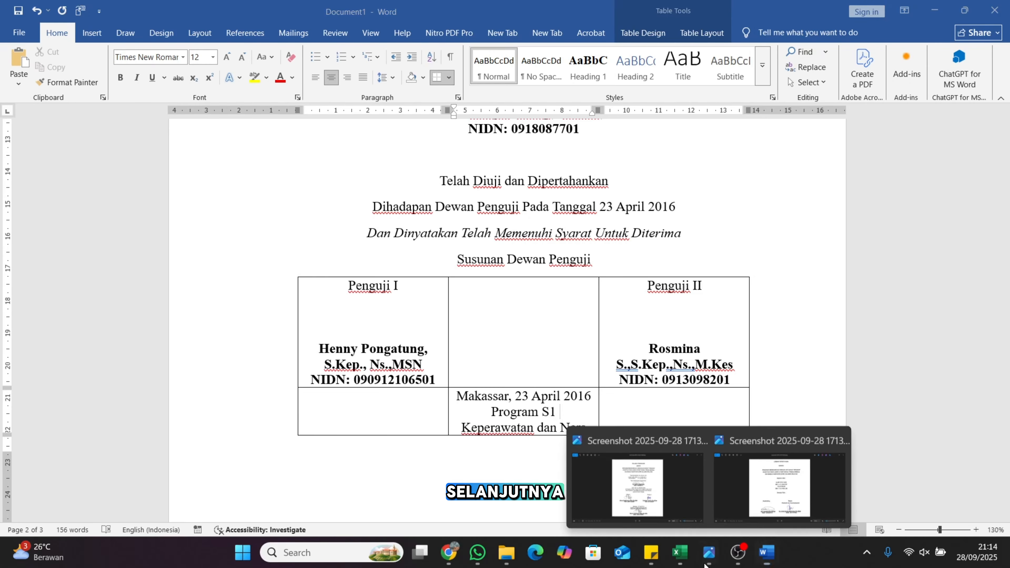
pyautogui.click(619, 490)
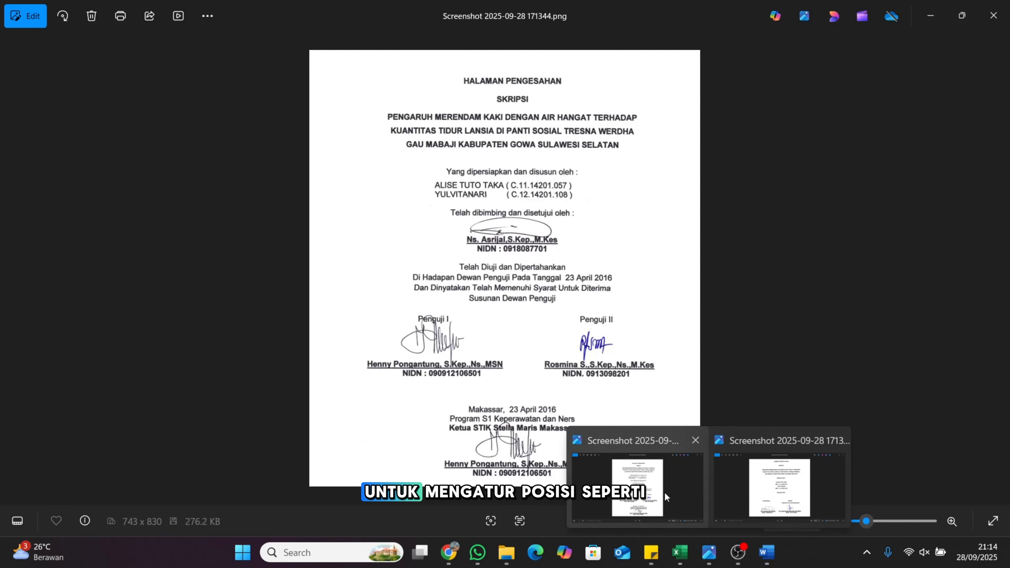
pyautogui.click(665, 494)
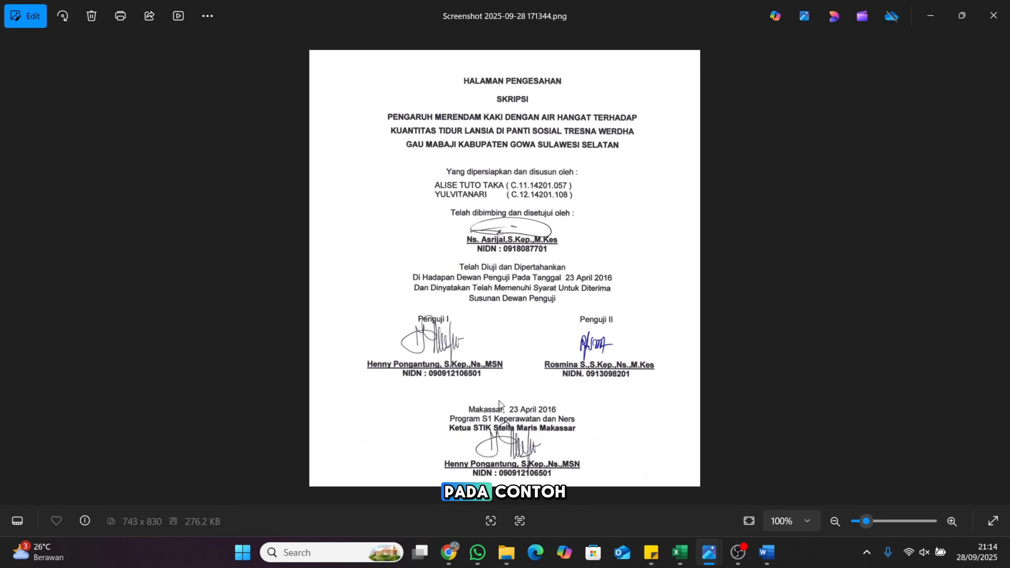
# Merge the examiner table's three bottom-row cells into a single cell
pyautogui.click(767, 555)
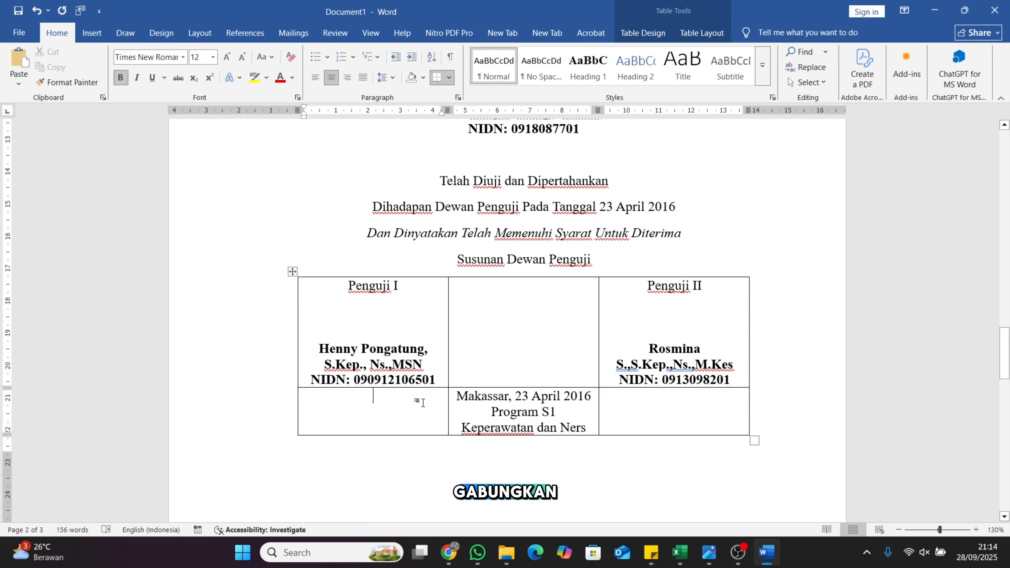
pyautogui.moveTo(999, 349); pyautogui.dragTo(998, 359)
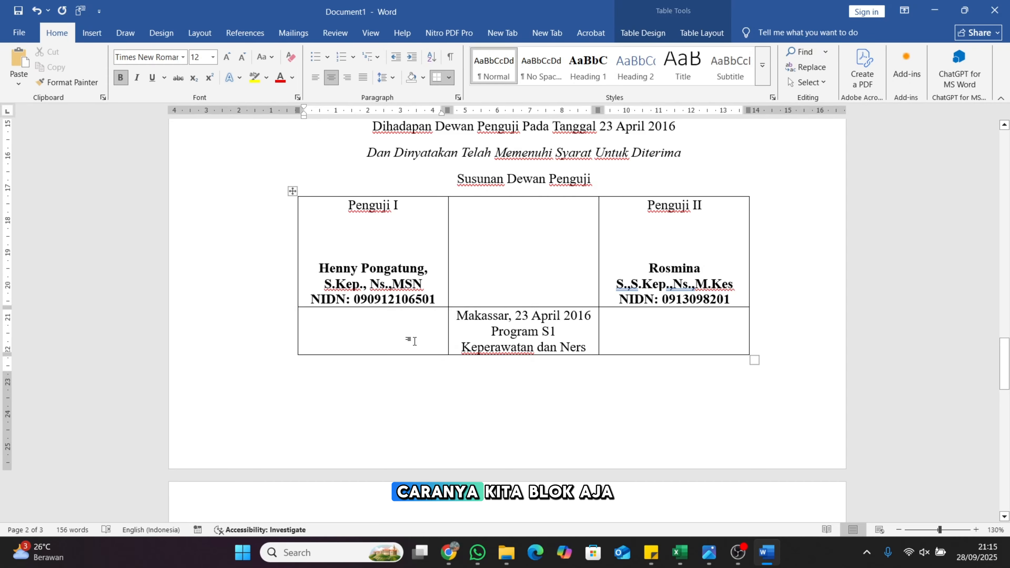
pyautogui.moveTo(414, 341)
pyautogui.mouseDown()
pyautogui.moveTo(532, 349)
pyautogui.moveTo(633, 339)
pyautogui.mouseUp()
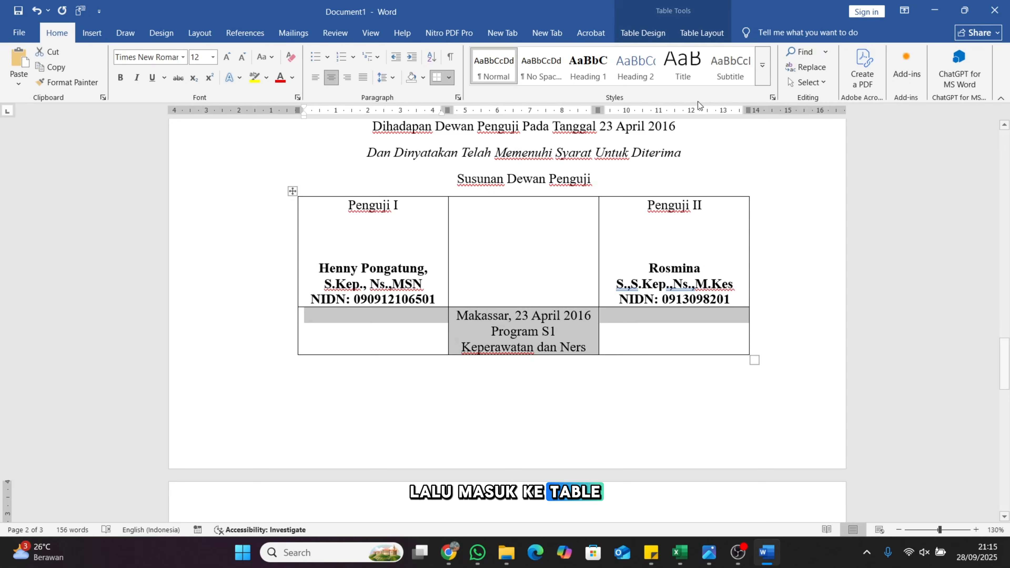
pyautogui.click(701, 33)
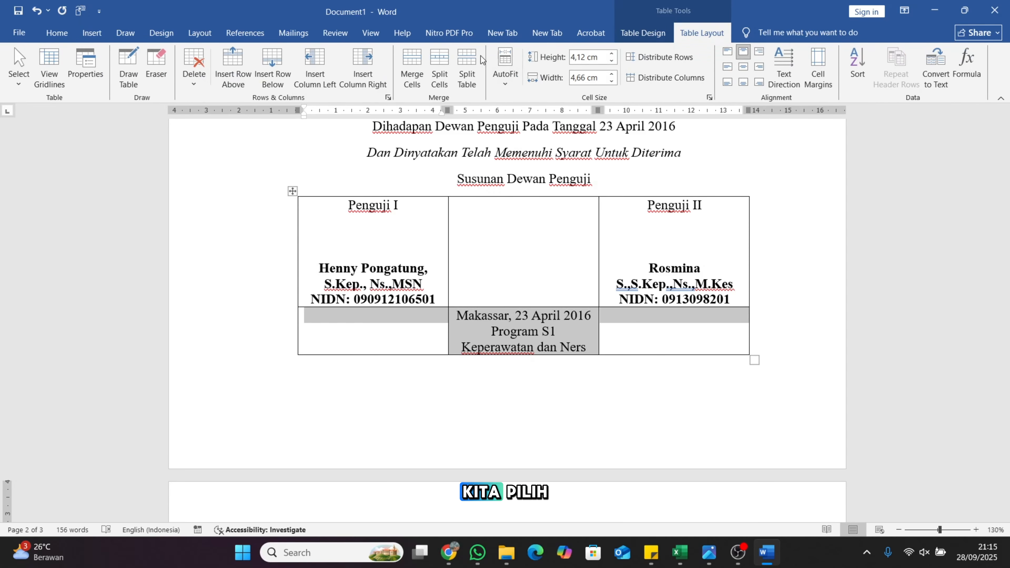
pyautogui.click(414, 76)
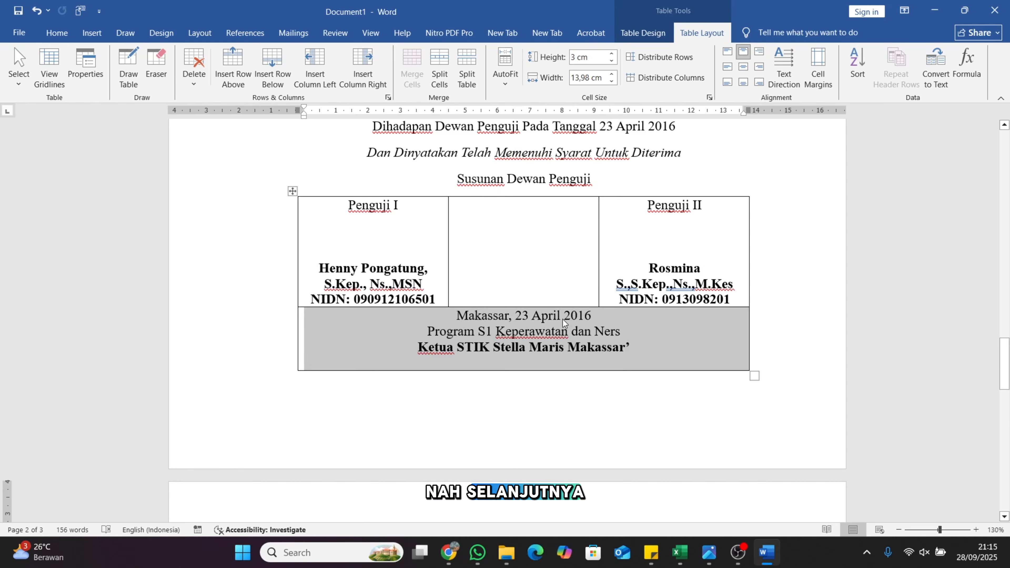
pyautogui.click(589, 364)
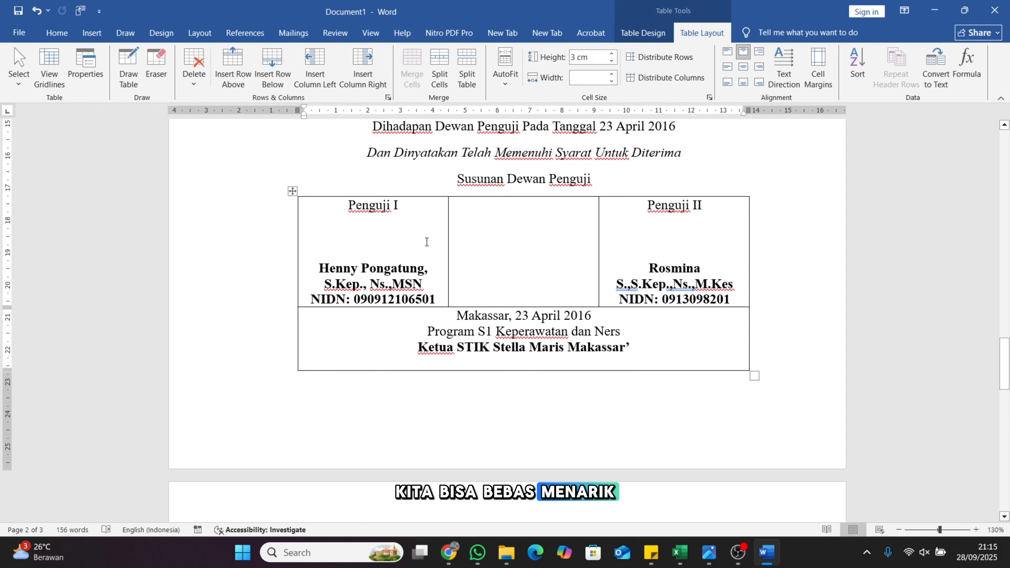
# Widen the Penguji I and Penguji II columns, narrowing the middle column
pyautogui.moveTo(449, 227); pyautogui.dragTo(523, 243)
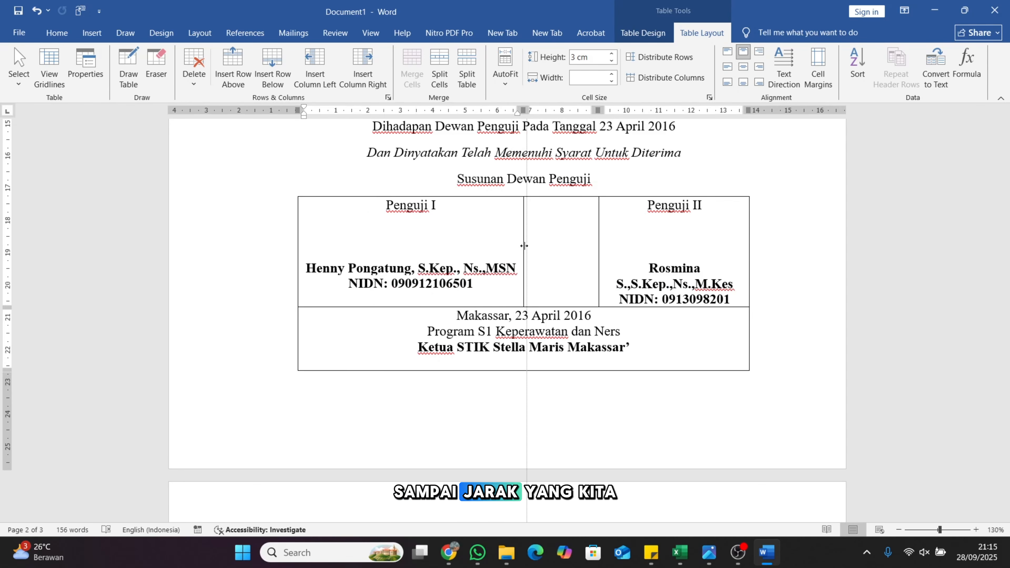
pyautogui.moveTo(598, 254); pyautogui.dragTo(545, 259)
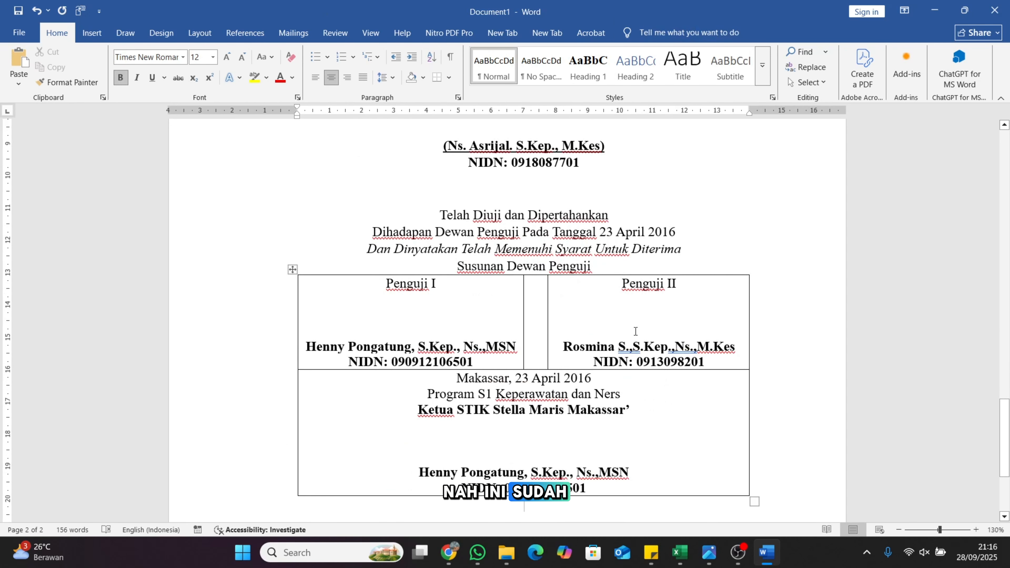
pyautogui.scroll(-5, 635, 331)
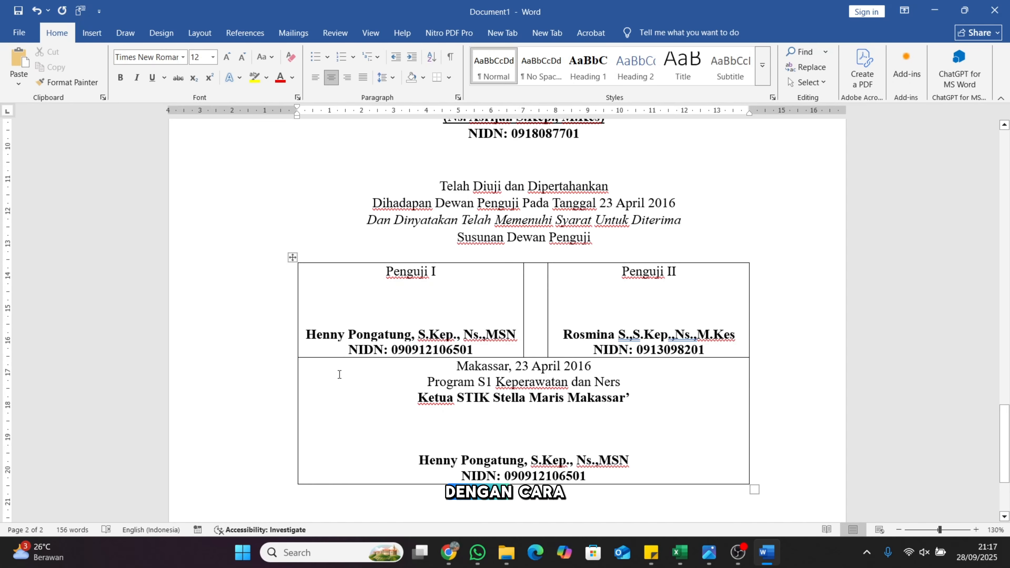
# Remove all borders from the examiner table on page 2
pyautogui.click(292, 258)
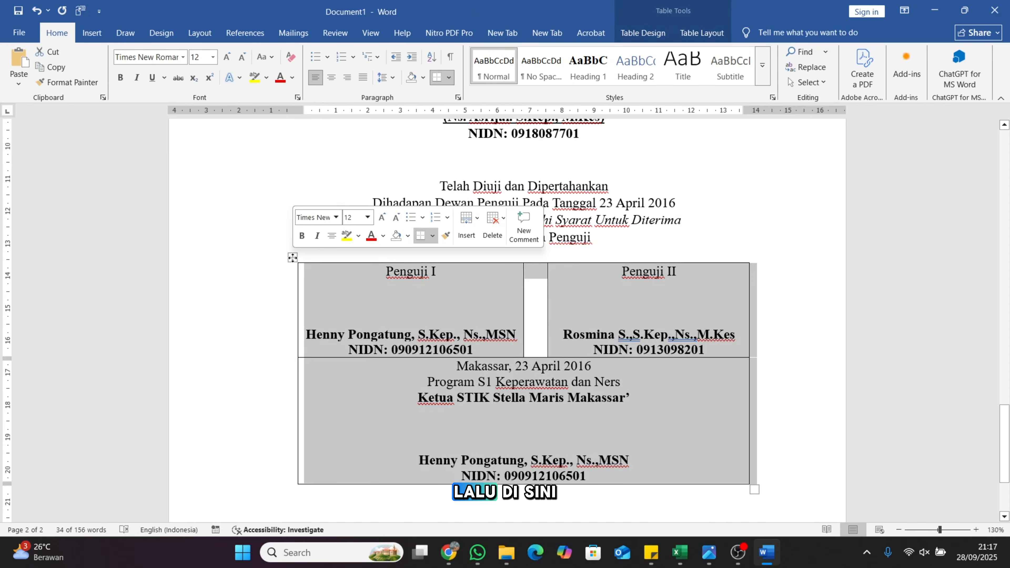
pyautogui.click(433, 237)
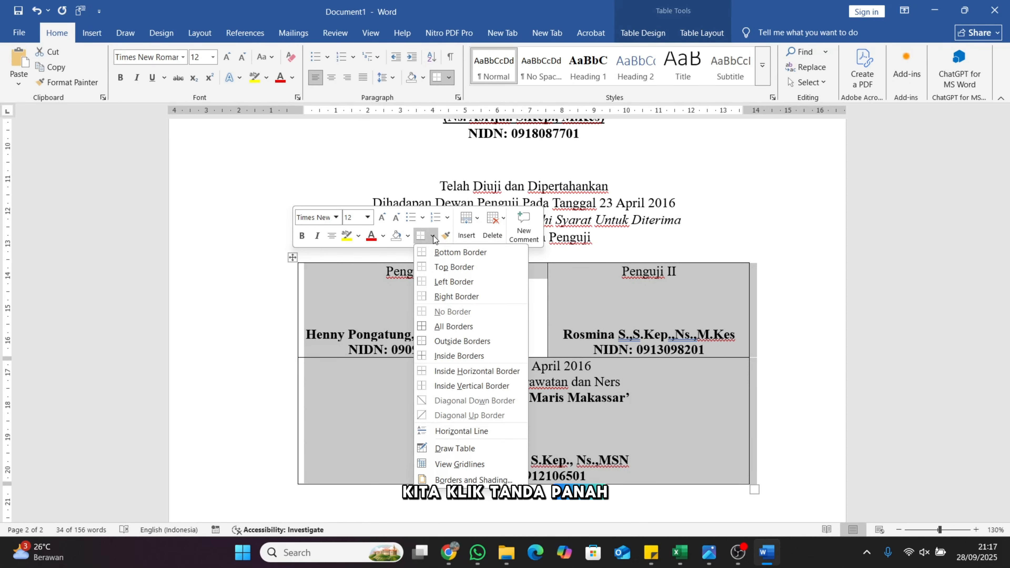
pyautogui.click(457, 312)
pyautogui.press('Left')
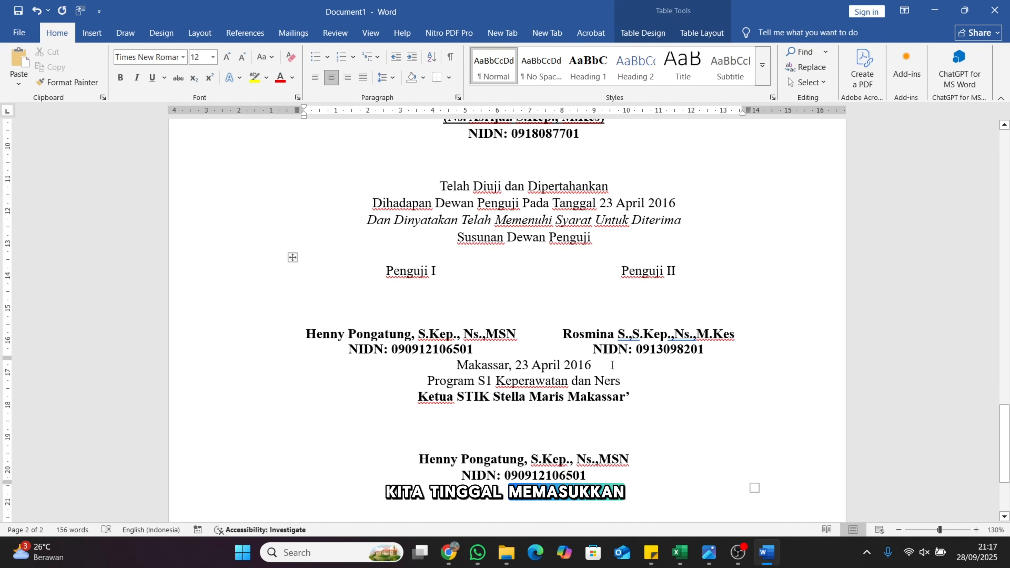
# Insert the signatures screenshot from this computer and crop it to one signature
pyautogui.click(91, 32)
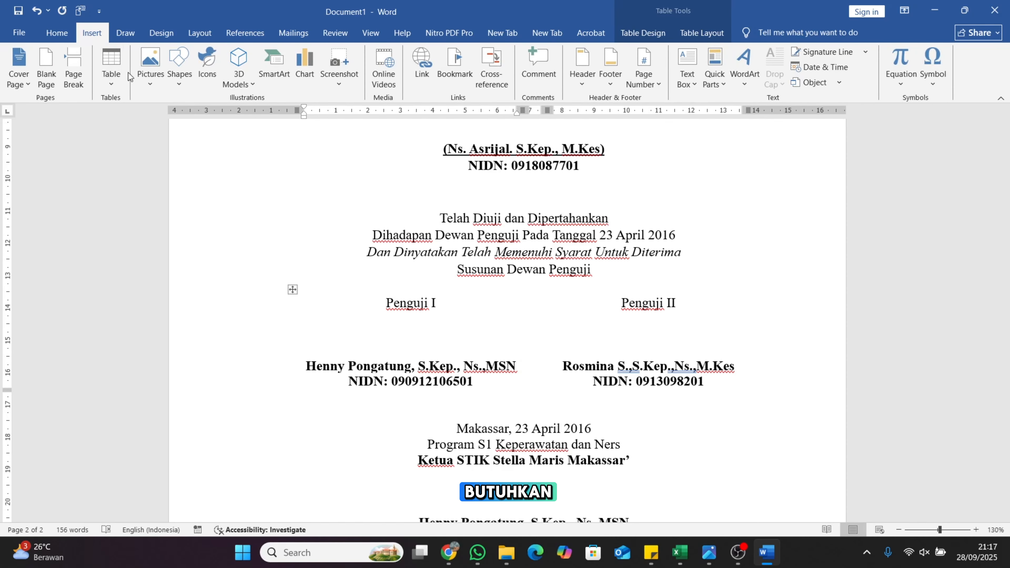
pyautogui.click(146, 81)
pyautogui.click(172, 117)
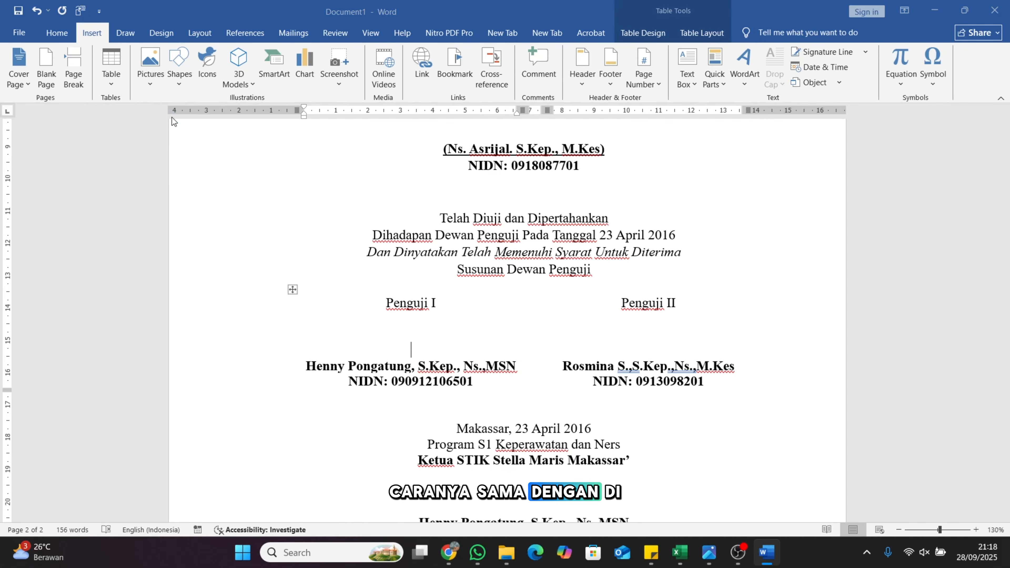
pyautogui.scroll(-3, 225, 179)
pyautogui.doubleClick(174, 207)
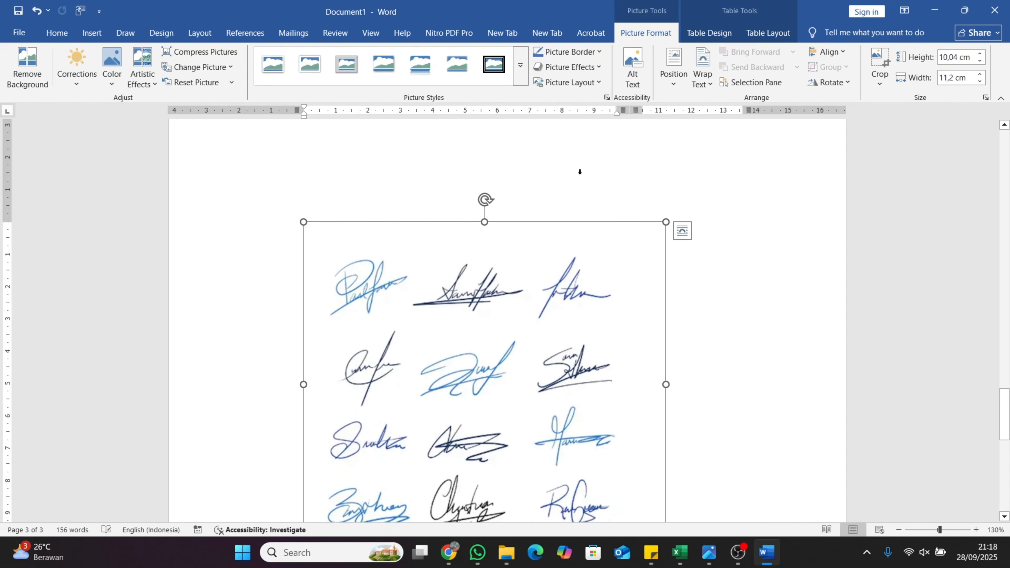
pyautogui.click(879, 64)
pyautogui.scroll(-1, 477, 318)
pyautogui.moveTo(303, 337); pyautogui.dragTo(432, 336)
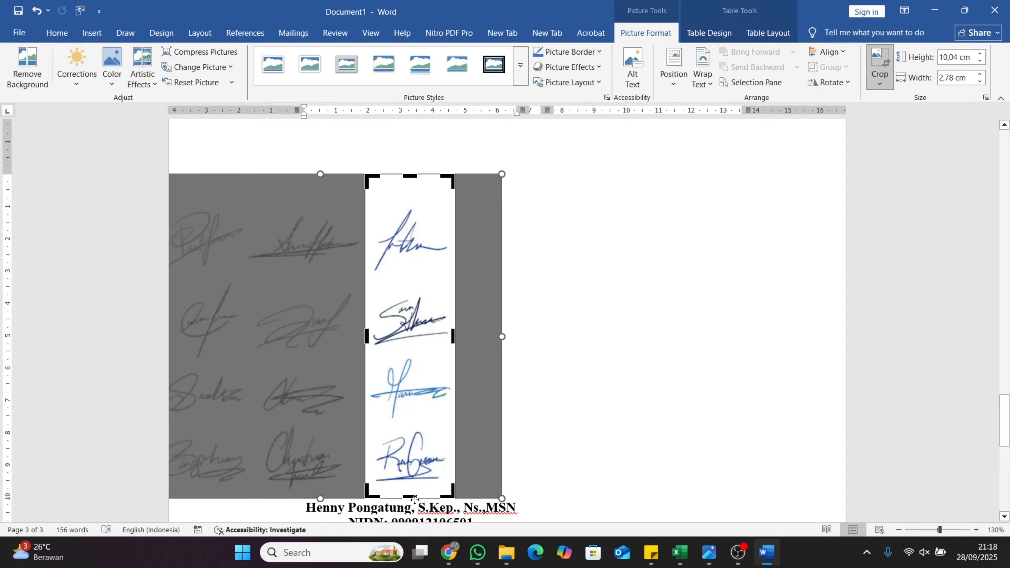
pyautogui.moveTo(414, 498); pyautogui.dragTo(414, 247)
pyautogui.press('Escape')
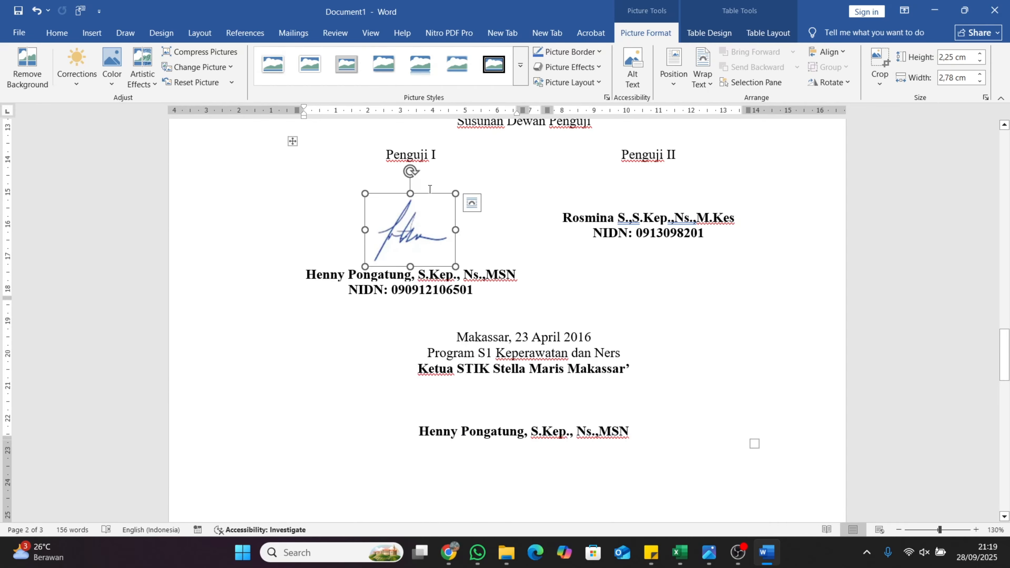
# Copy the cropped signature and move the duplicate into the Penguji II cell
pyautogui.hotkey('ctrl', 'c')
pyautogui.hotkey('ctrl', 'v')
pyautogui.click(461, 243)
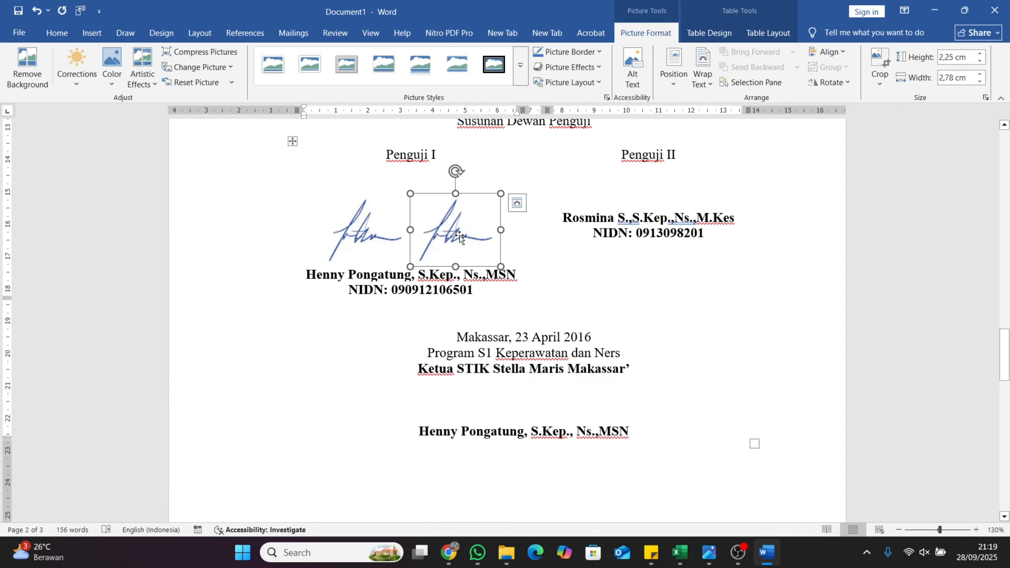
pyautogui.moveTo(460, 242); pyautogui.dragTo(593, 188)
pyautogui.scroll(1, 437, 279)
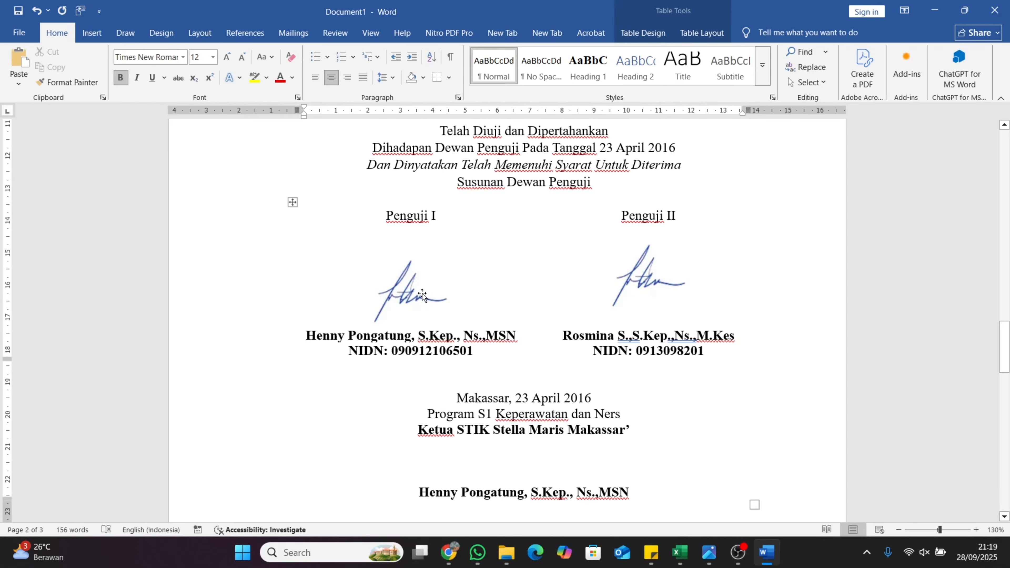
# Set the Penguji I signature to Behind Text and move it up above its name
pyautogui.click(423, 295)
pyautogui.click(702, 72)
pyautogui.click(738, 172)
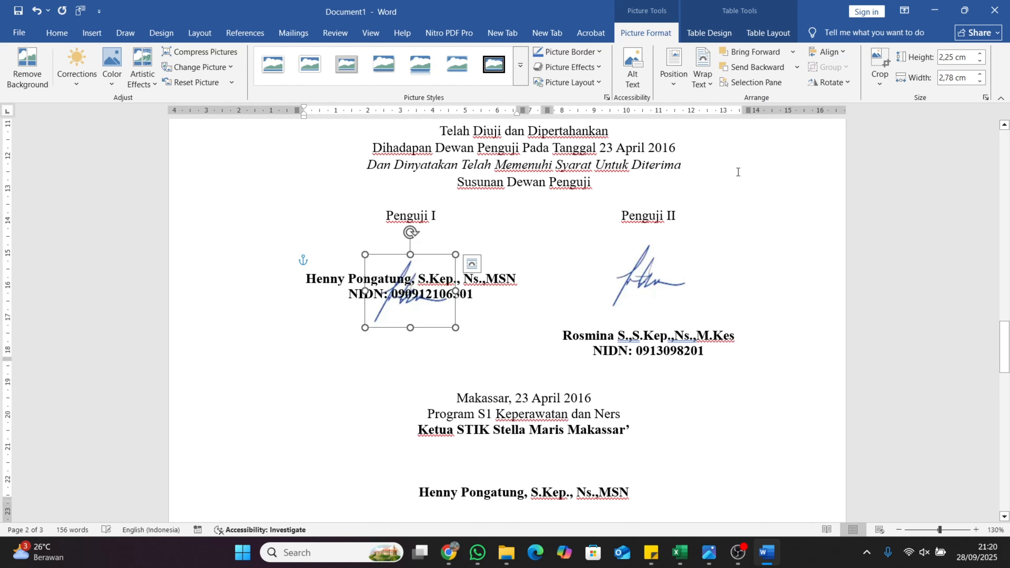
pyautogui.moveTo(407, 310); pyautogui.dragTo(412, 262)
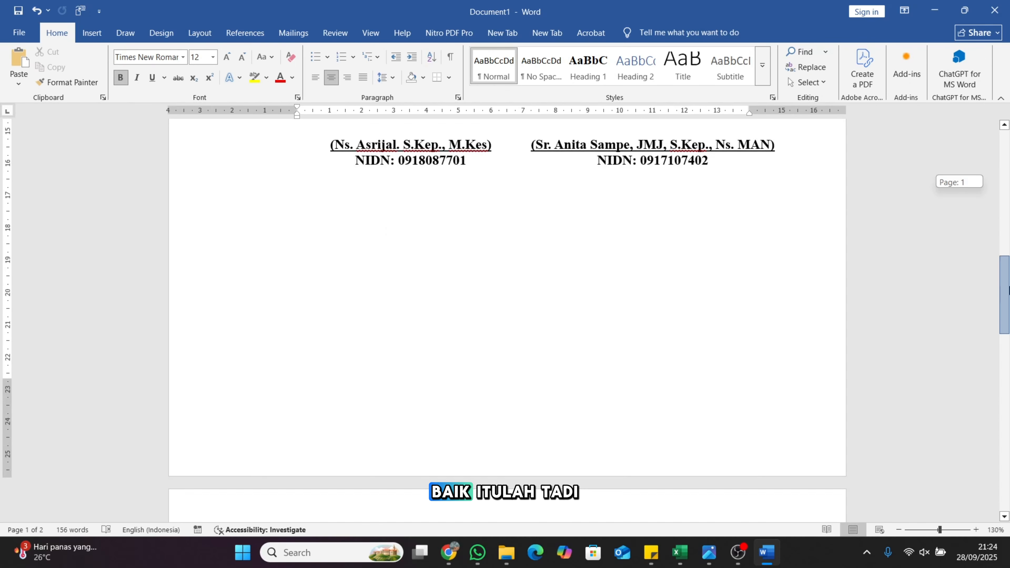
pyautogui.moveTo(1007, 349); pyautogui.dragTo(997, 388)
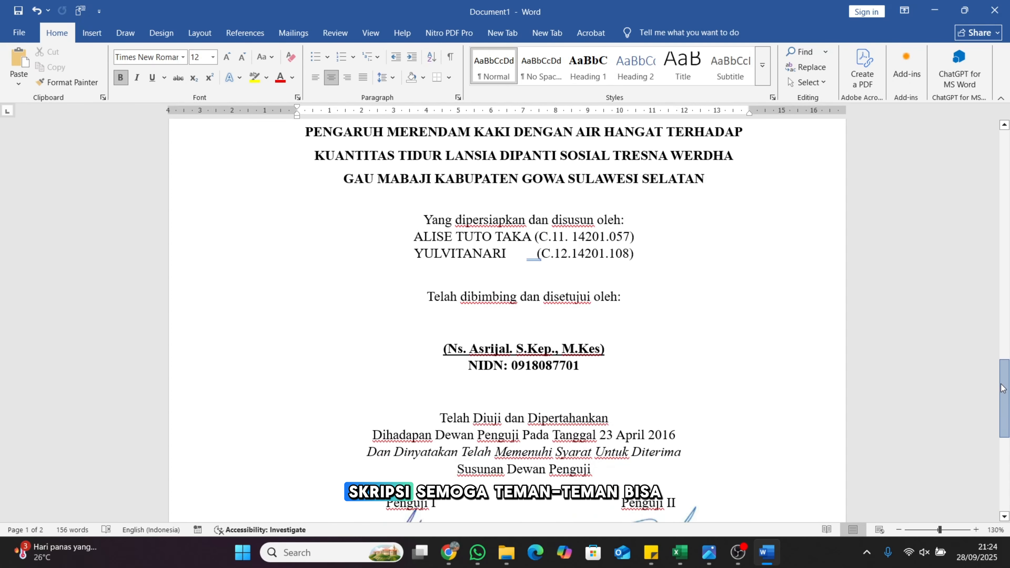
# Show the approval and validation pages side by side in Multiple Pages view at 60% zoom
pyautogui.click(370, 32)
pyautogui.click(419, 67)
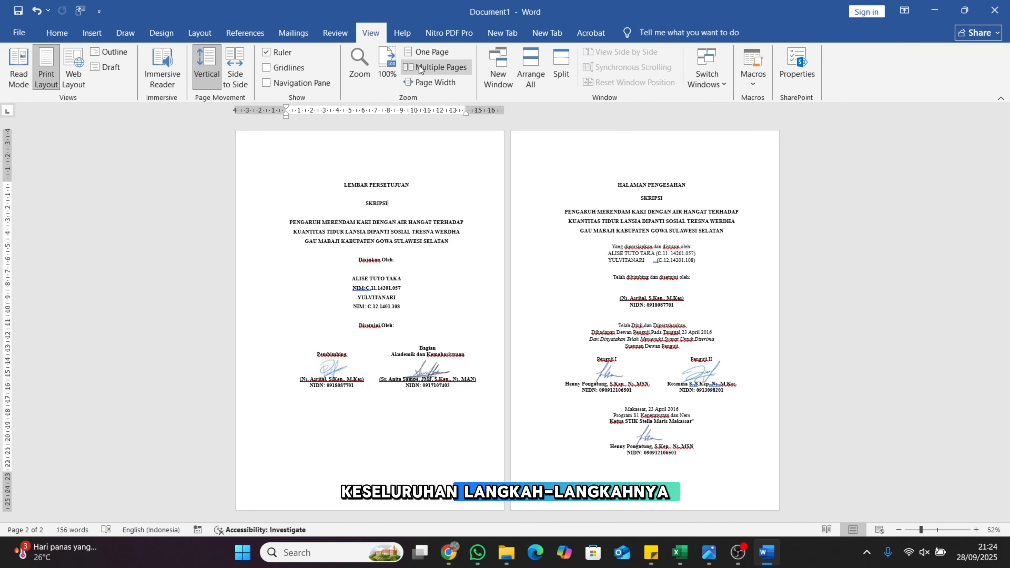
pyautogui.click(976, 529)
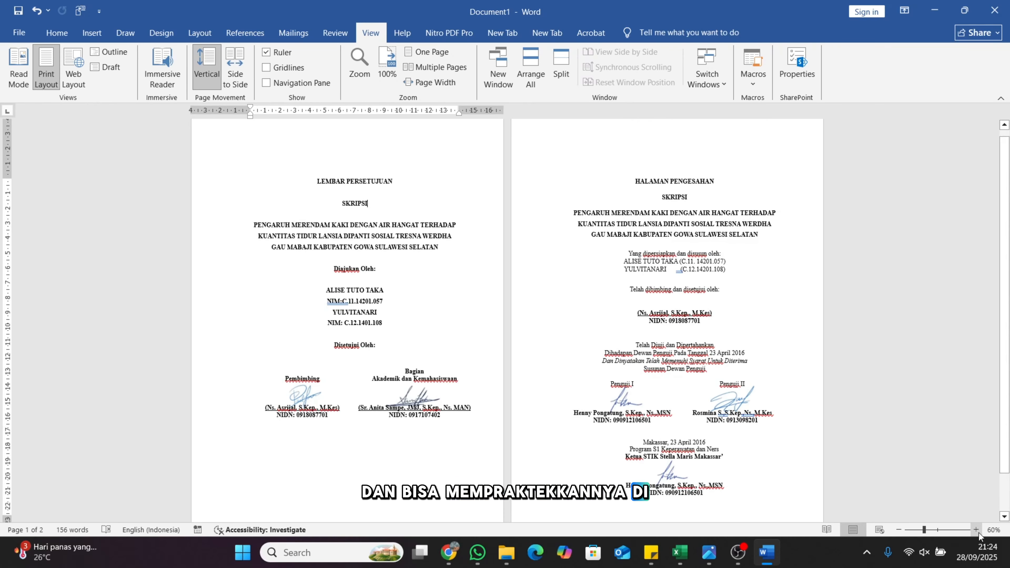